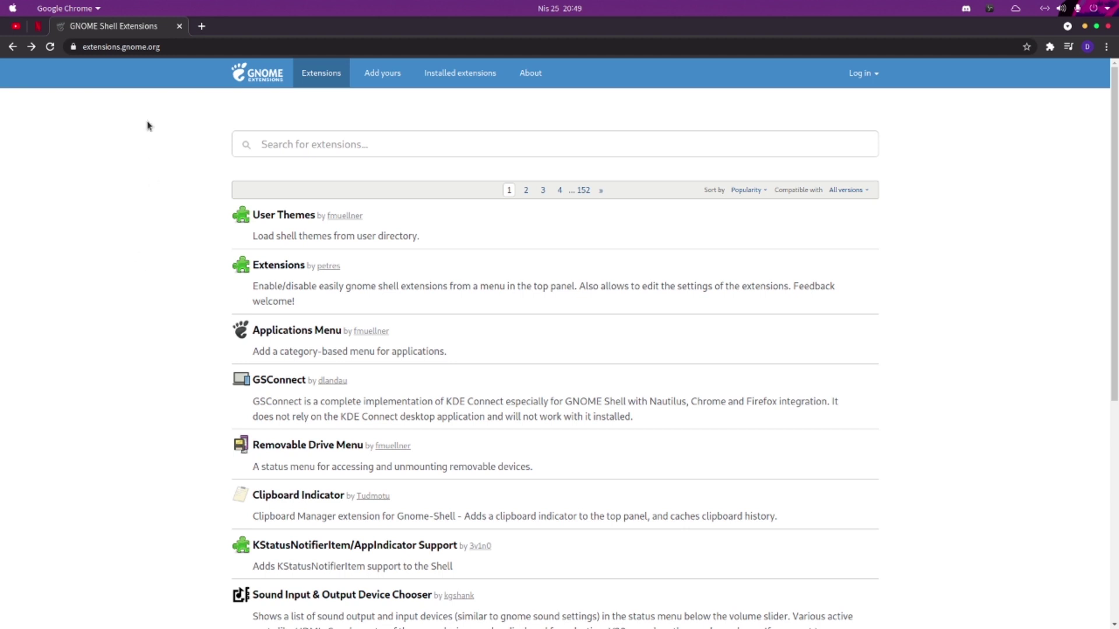
Search the extensions site for "draw on" and install the Draw On You Screen extension.
left_click(304, 143)
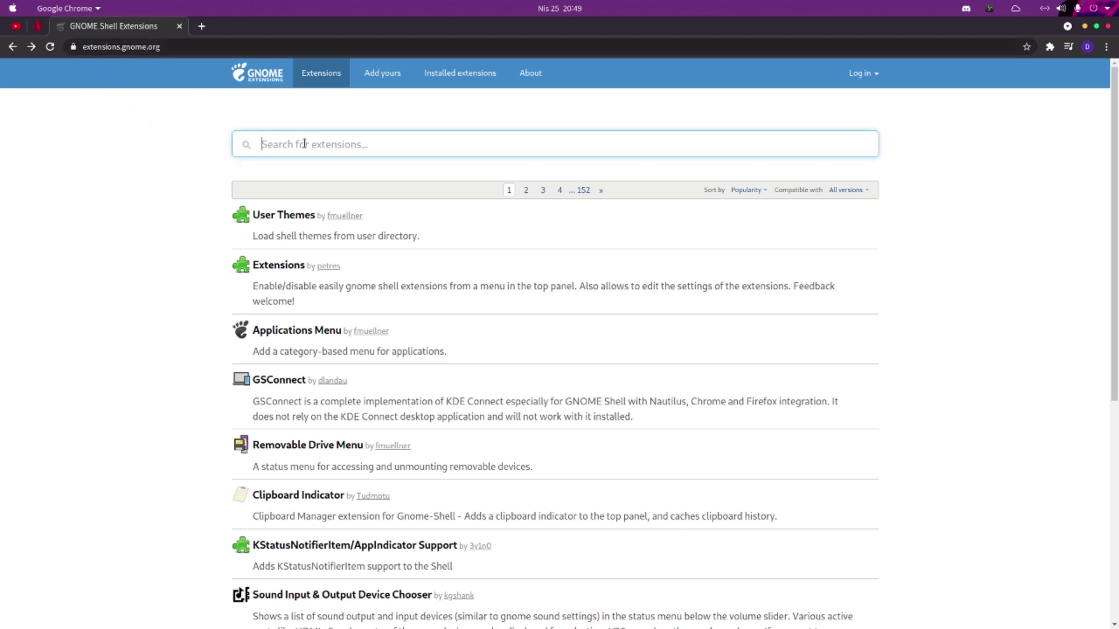
type("draw on")
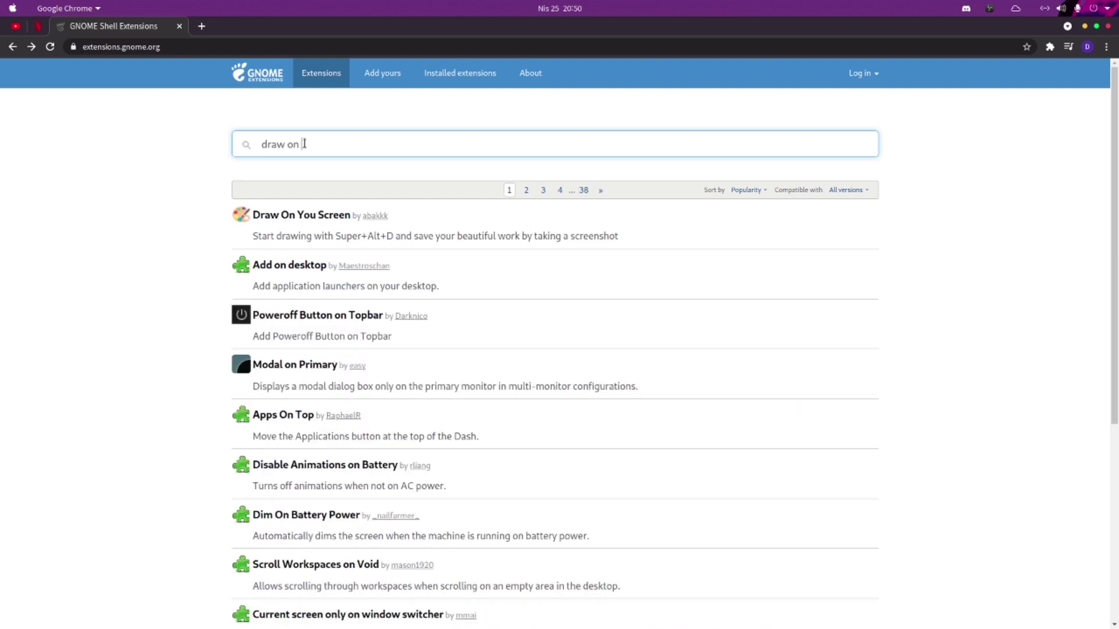
left_click(331, 215)
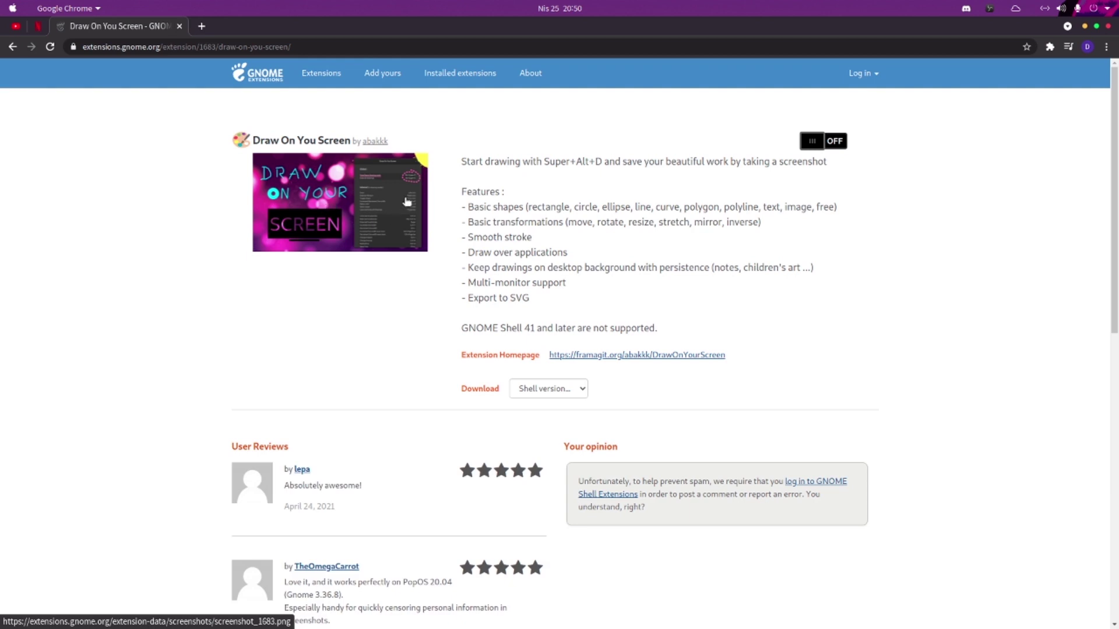
left_click(814, 144)
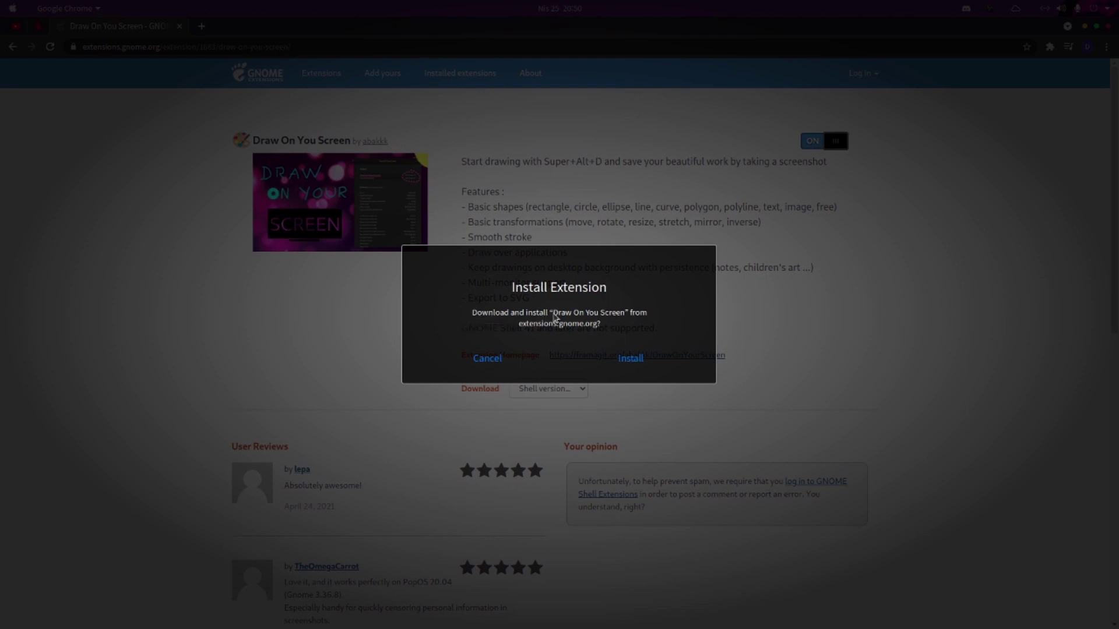
left_click(631, 359)
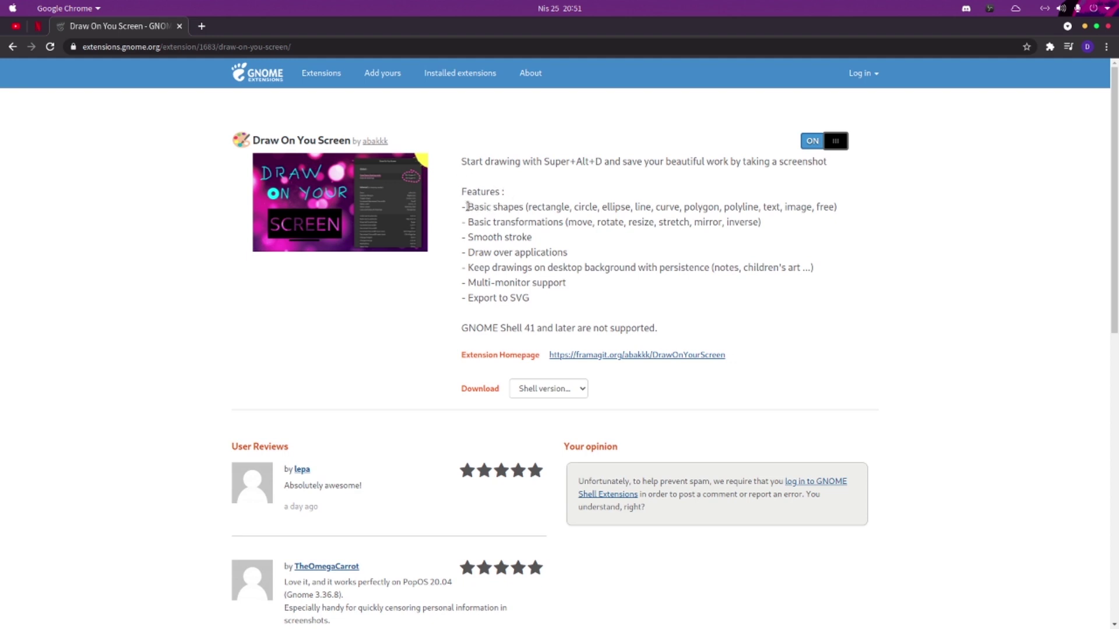
Read through the Features list on the Draw On You Screen extension page, from basic shapes to SVG export.
left_click_drag(467, 207, 527, 205)
left_click(544, 201)
left_click_drag(471, 223, 563, 222)
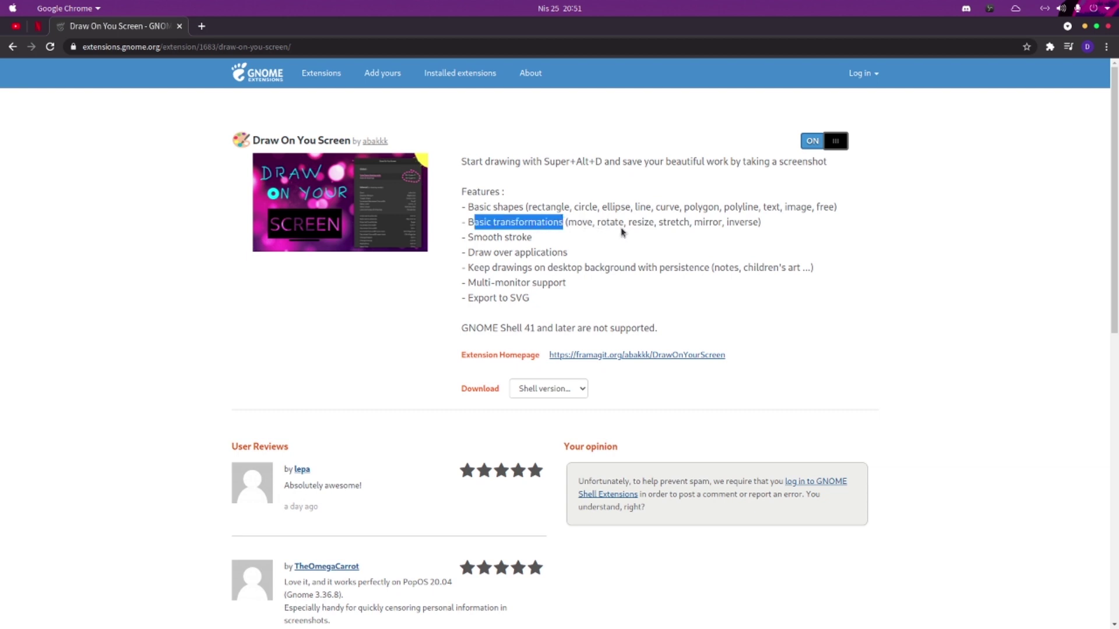
double_click(722, 225)
double_click(736, 225)
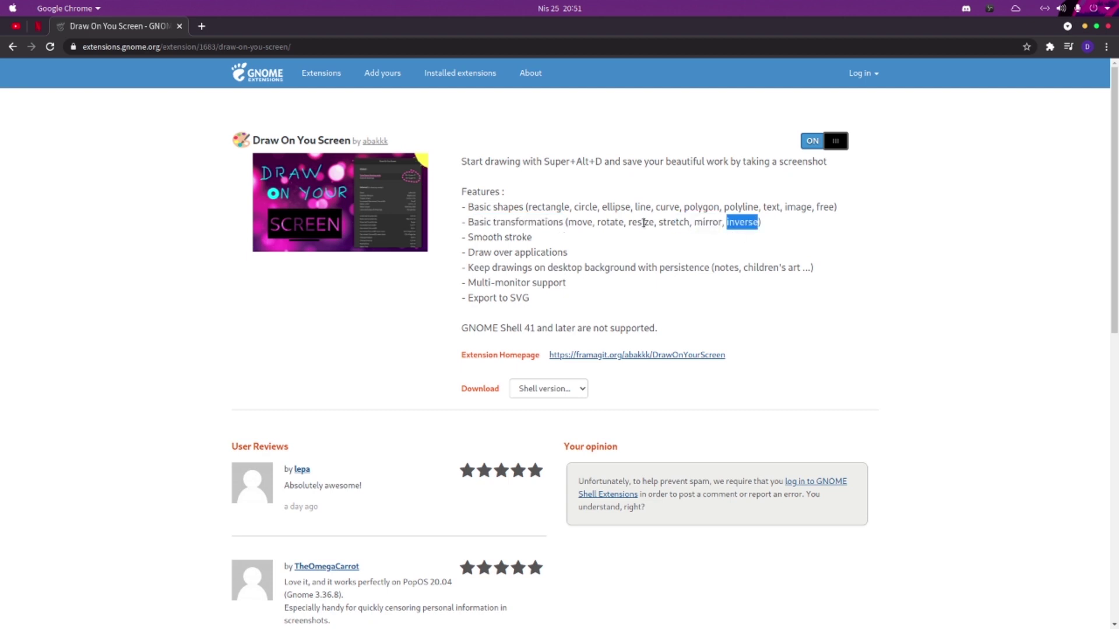
left_click(606, 219)
mouse_move(467, 238)
left_mouse_down()
mouse_move(549, 253)
mouse_move(554, 241)
mouse_move(502, 239)
mouse_move(500, 252)
mouse_move(570, 250)
left_mouse_up()
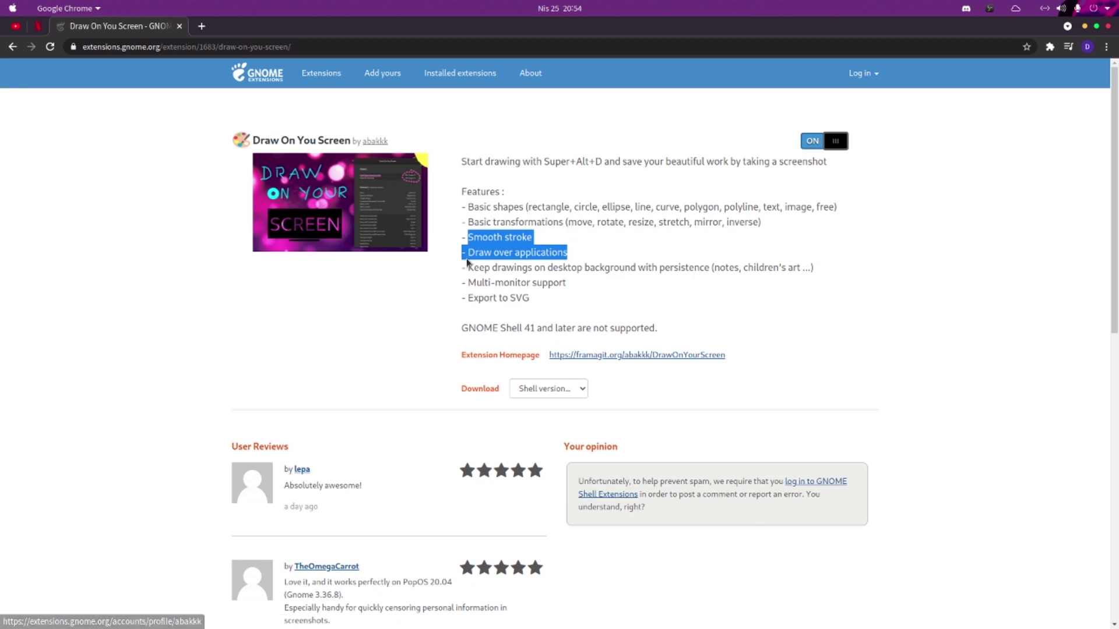
left_click_drag(473, 267, 709, 268)
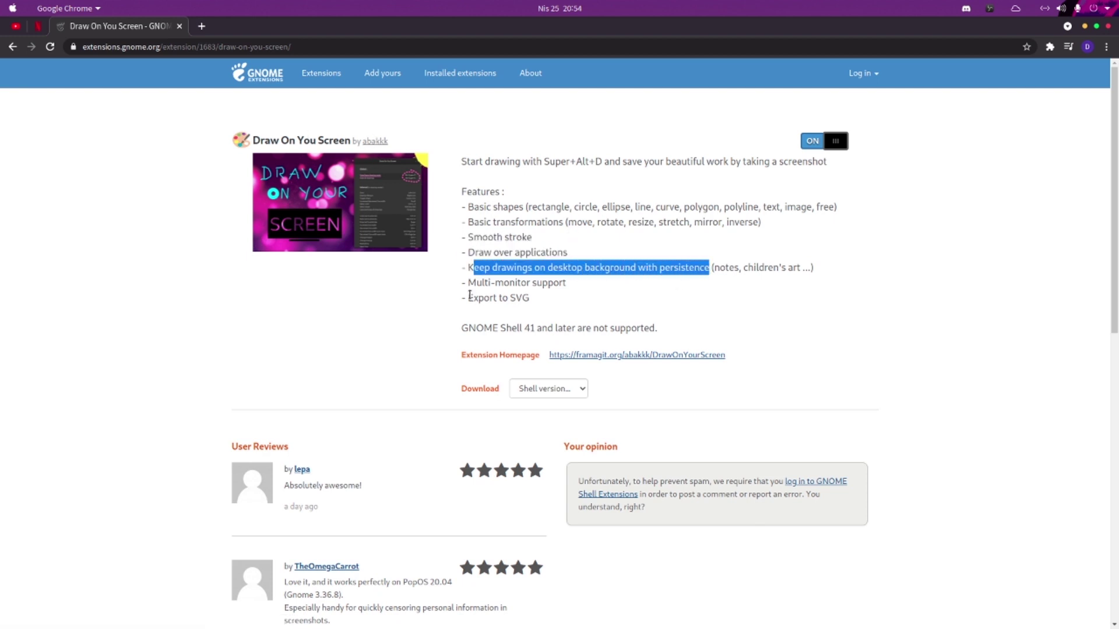
left_click_drag(469, 295, 507, 387)
left_click(449, 295)
left_click_drag(449, 295, 507, 386)
left_click(565, 292)
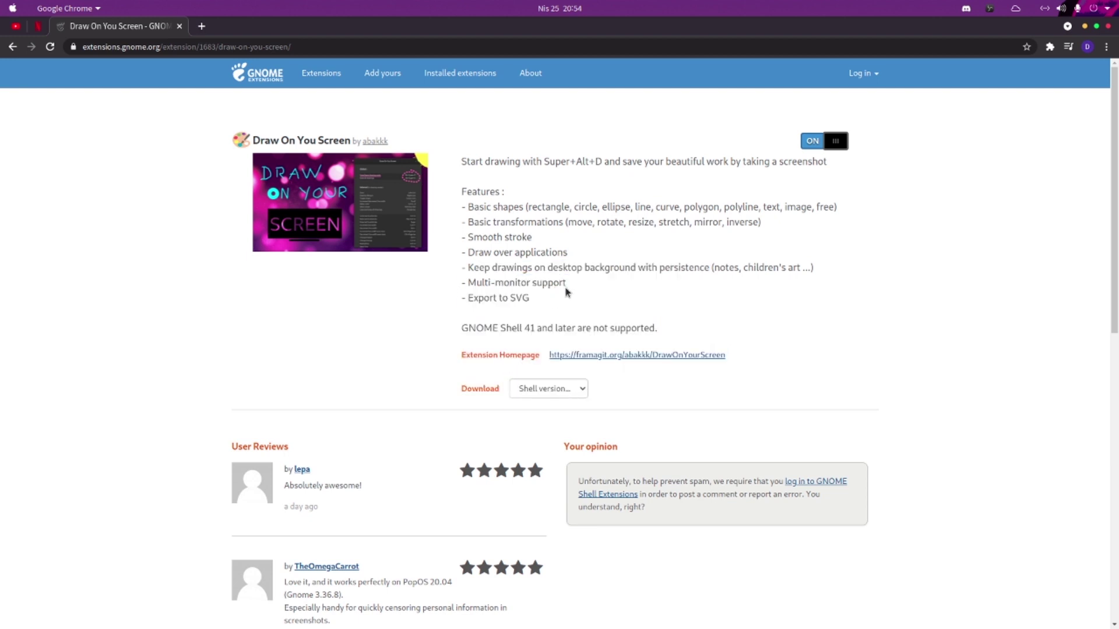
left_click_drag(468, 298, 538, 298)
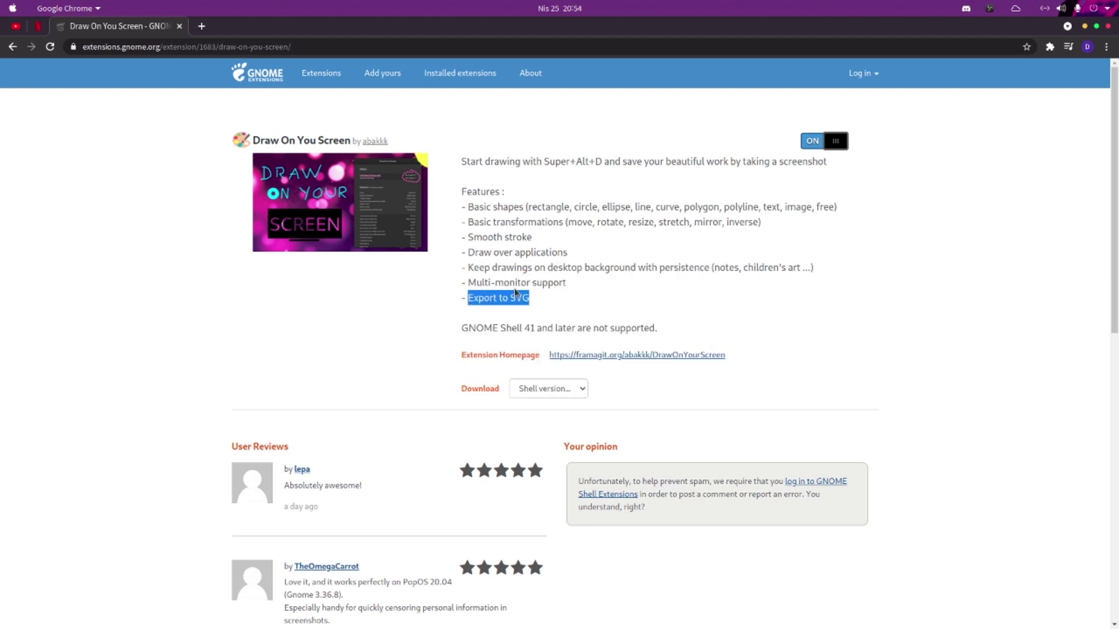
left_click(537, 300)
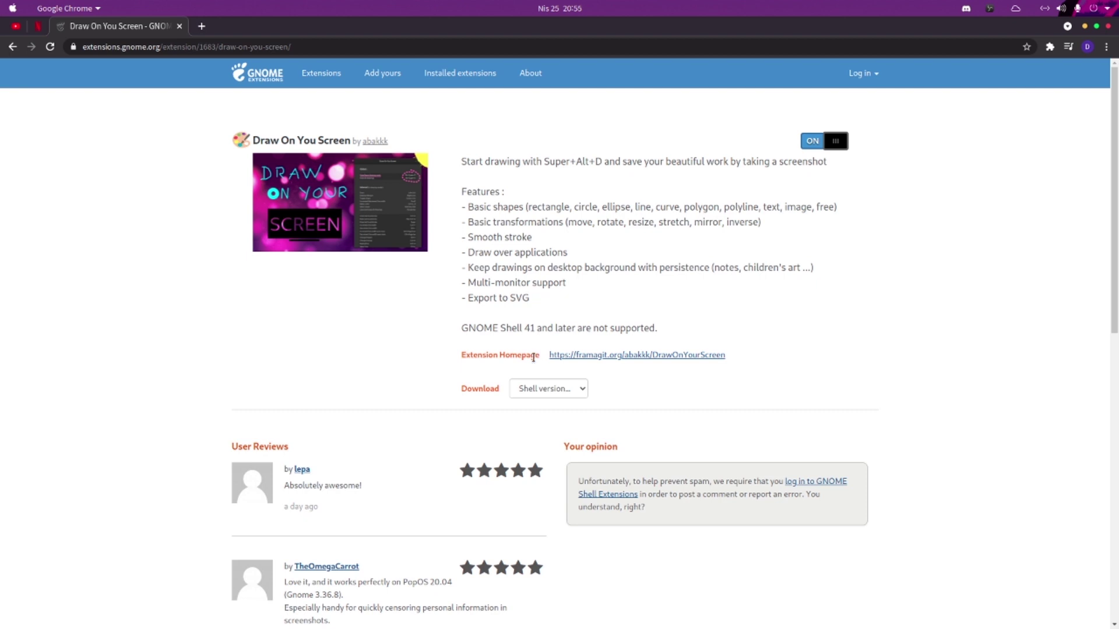
Launch Tweaks and open the settings of the Draw on you screen extension.
mouse_move(449, 627)
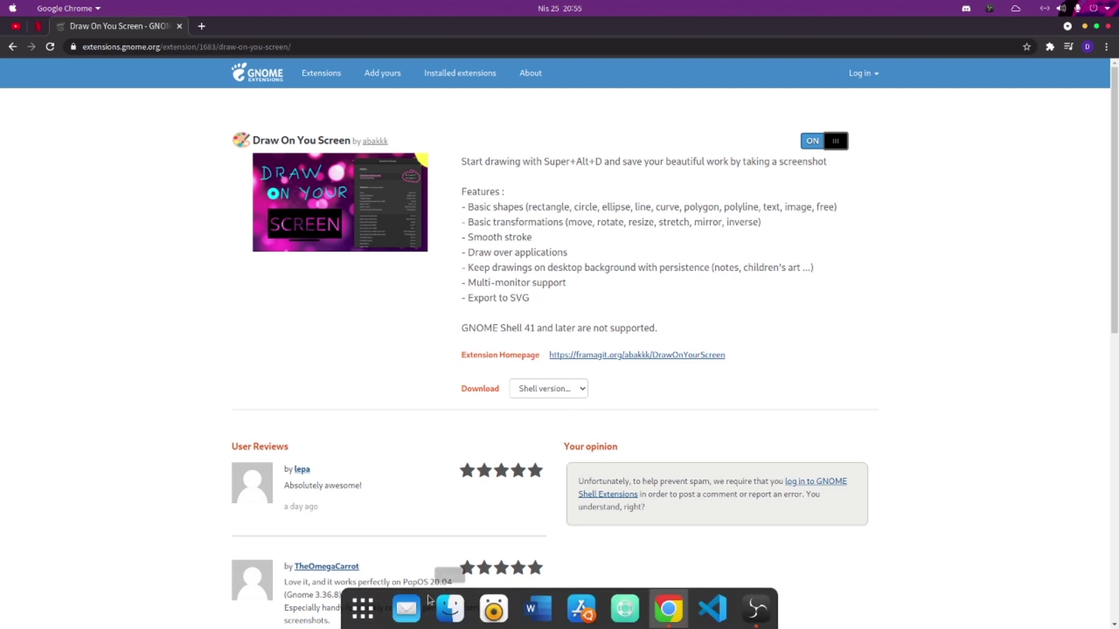
left_click(362, 609)
type("twe")
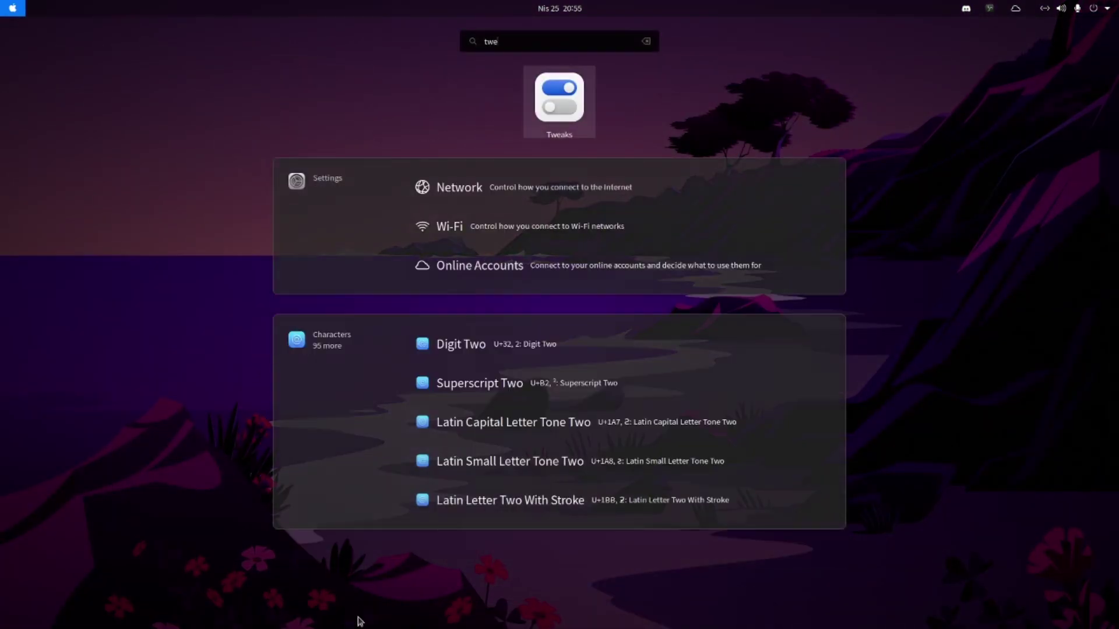
key("Return")
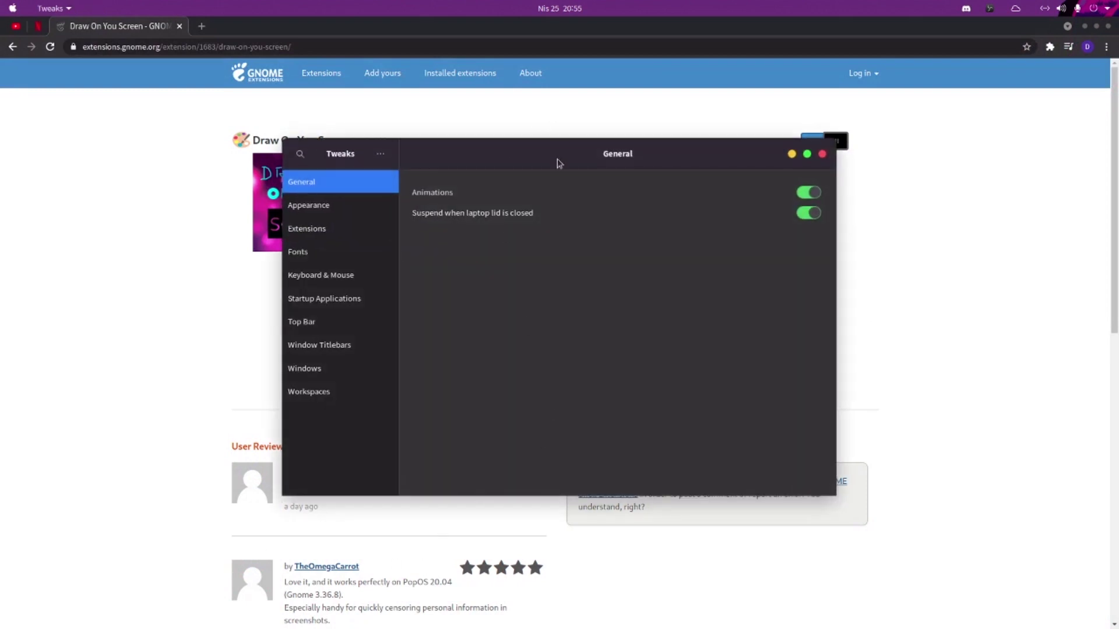
left_click(411, 194)
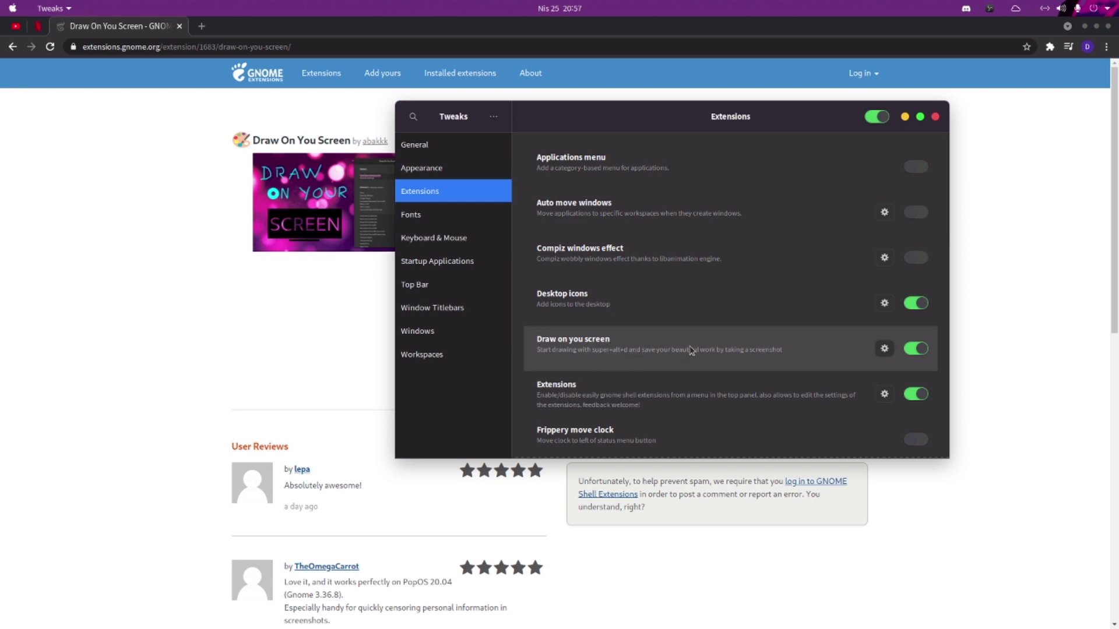
left_click(885, 348)
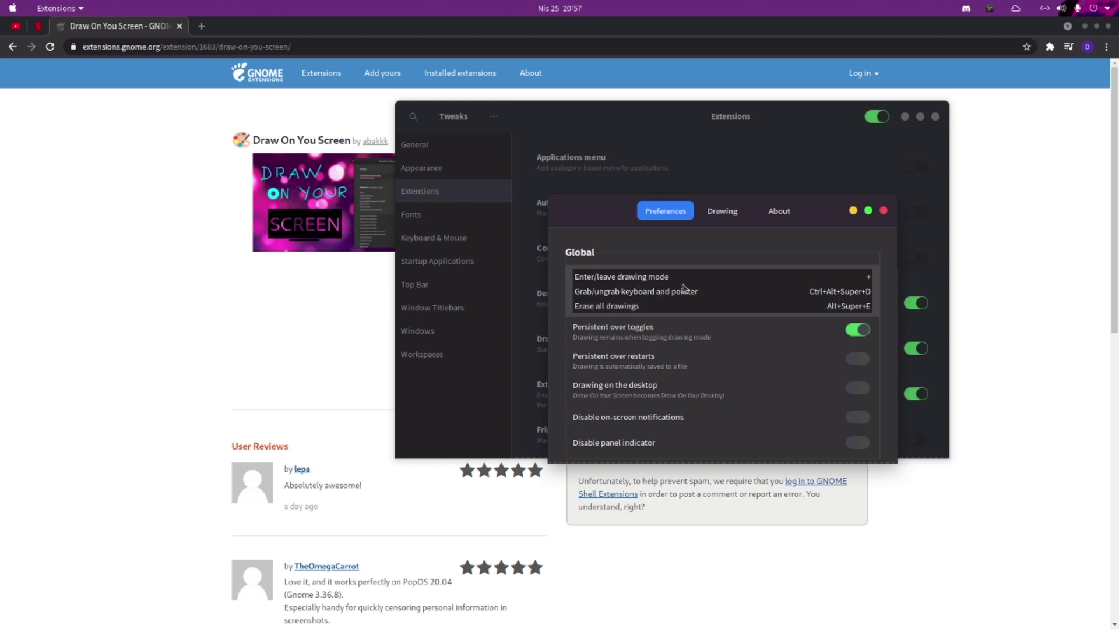
Set the Enter/leave drawing mode shortcut to + and the Erase all drawings shortcut to -.
left_click(869, 279)
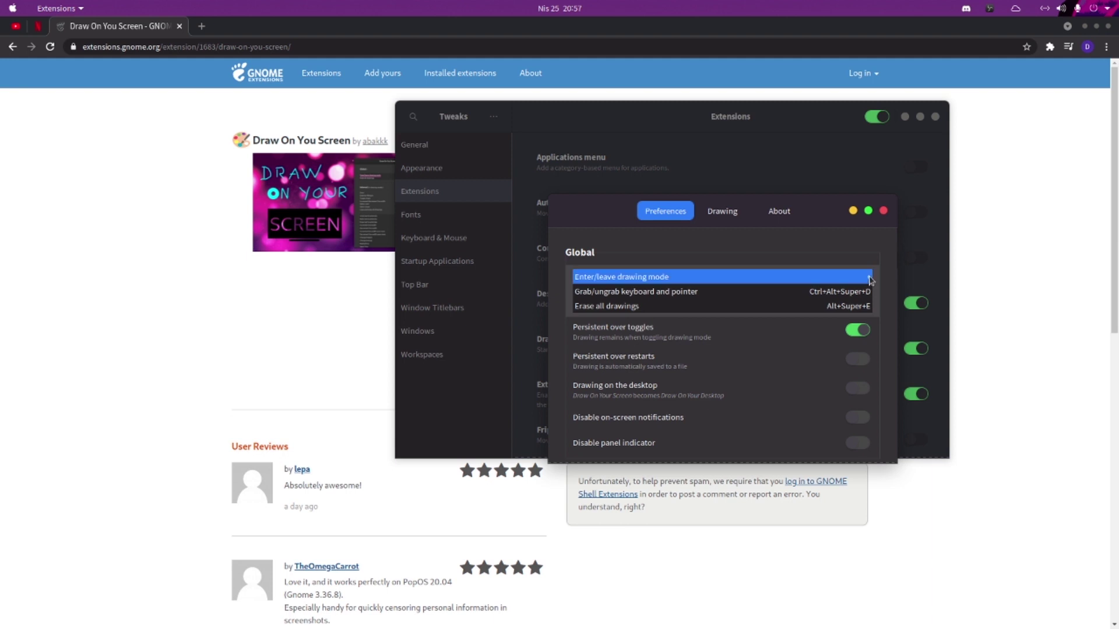
left_click(668, 276)
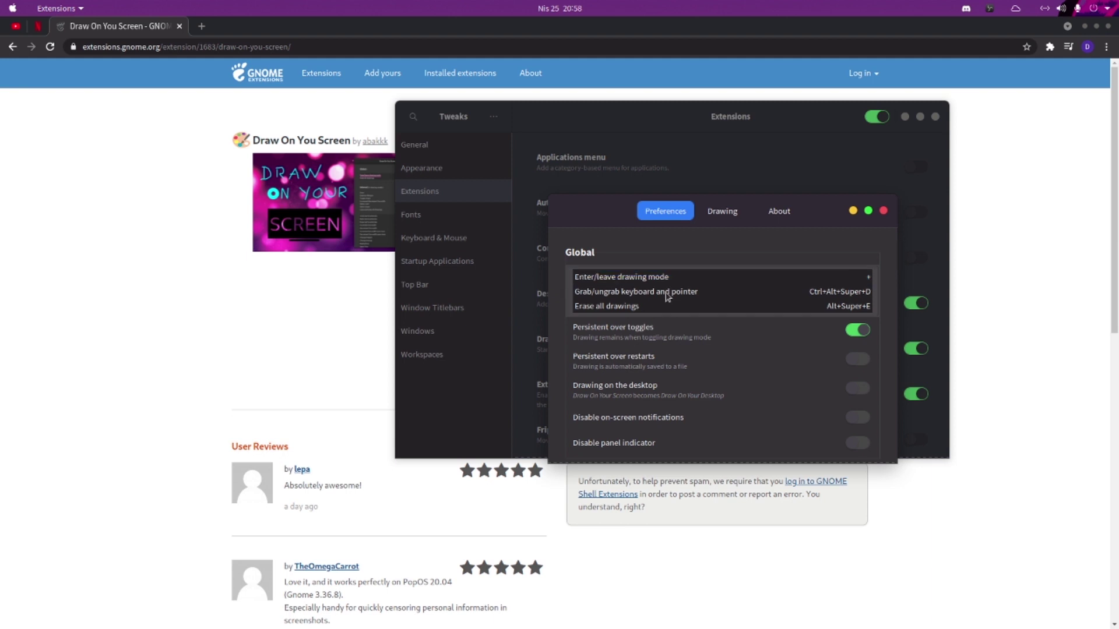
left_click(867, 277)
left_click(867, 279)
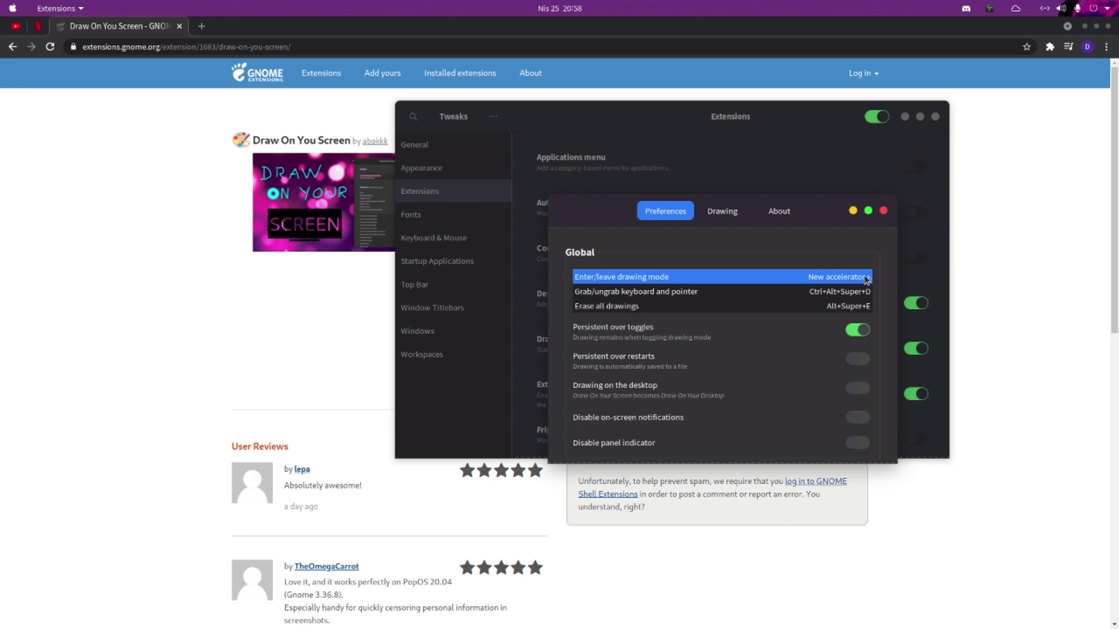
key("BackSpace")
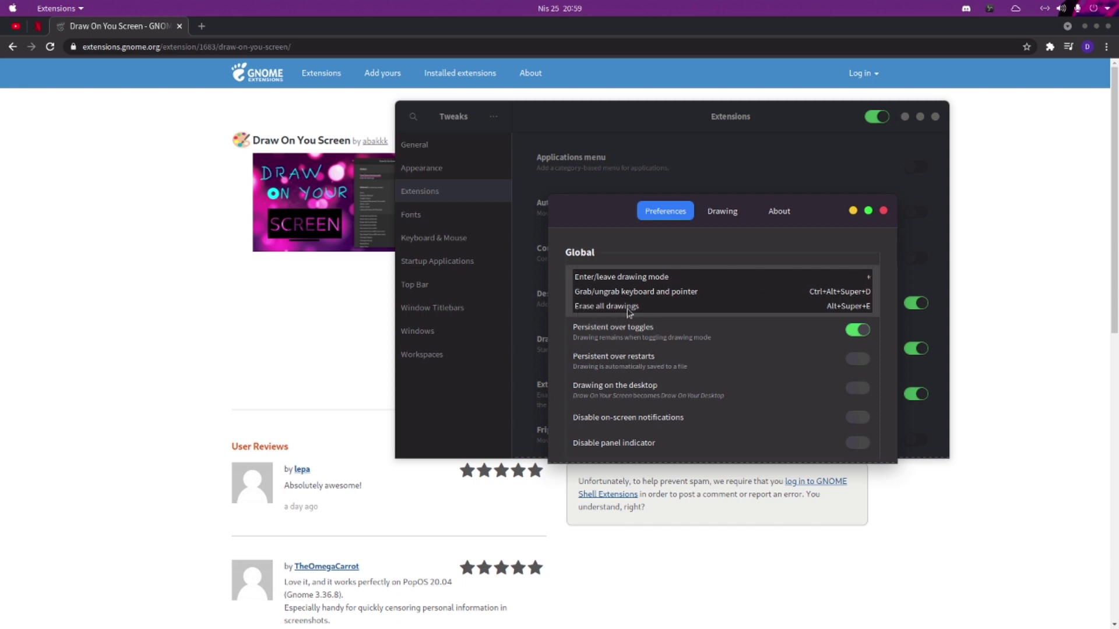
left_click(863, 309)
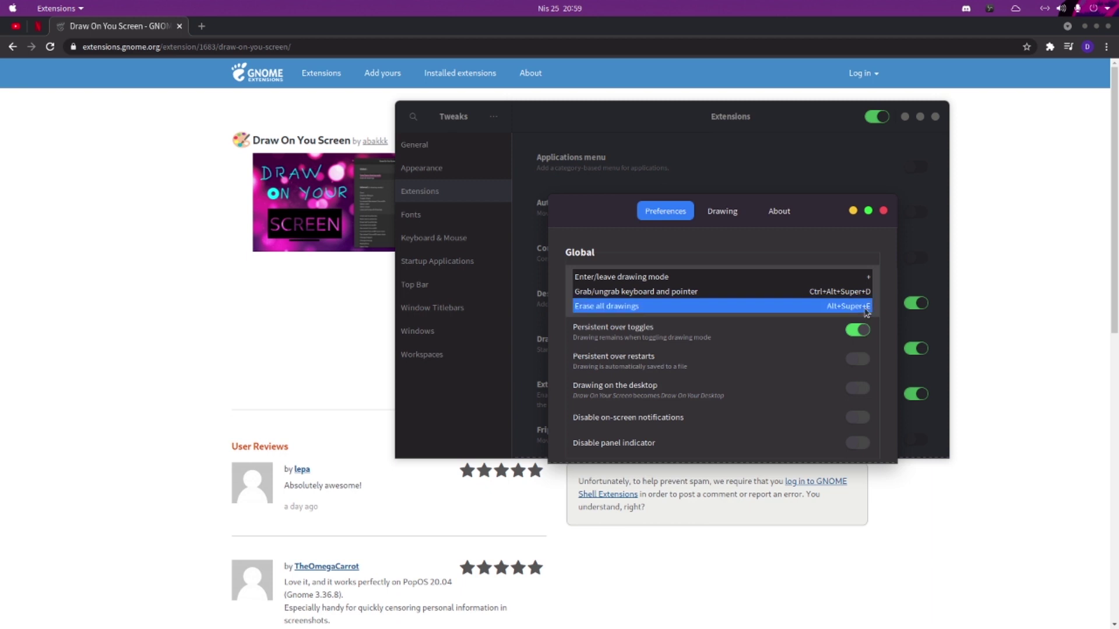
key("BackSpace")
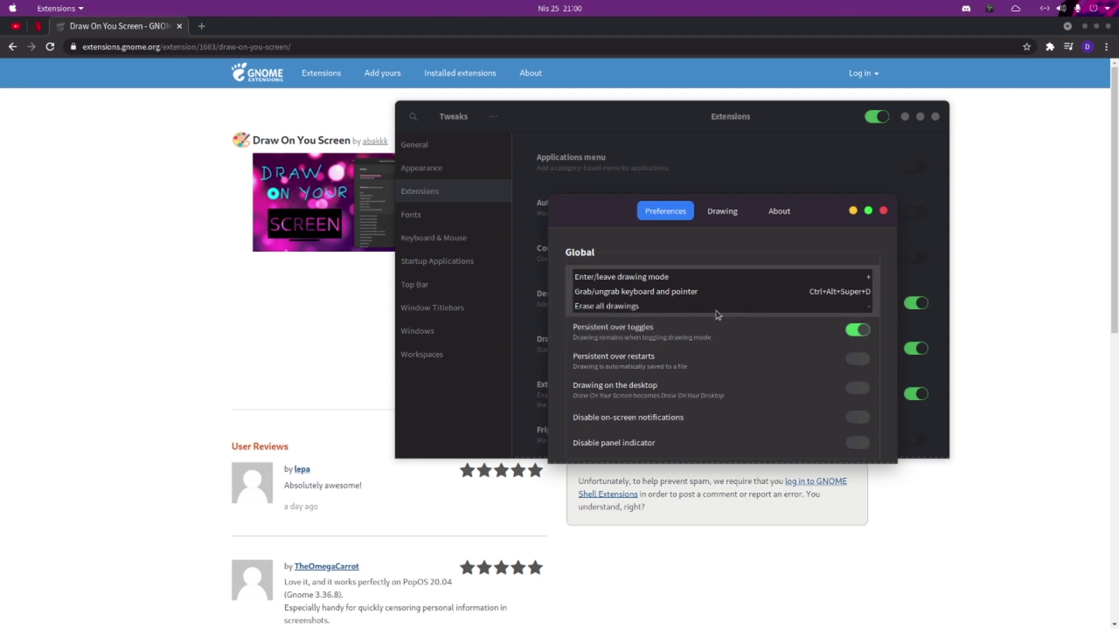
Try drawing mode with a long freehand curve, a square and a small circle, erase all drawings and leave the mode.
key("super+alt+d")
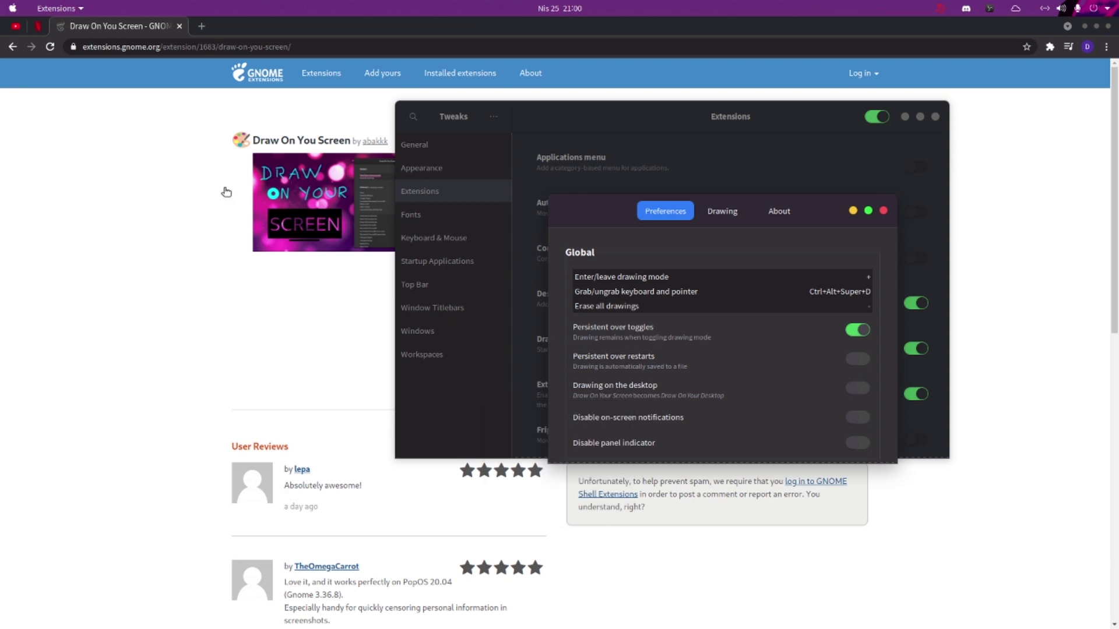
mouse_move(297, 166)
left_mouse_down()
mouse_move(348, 269)
mouse_move(381, 246)
mouse_move(355, 131)
mouse_move(322, 382)
mouse_move(571, 490)
mouse_move(620, 408)
left_mouse_up()
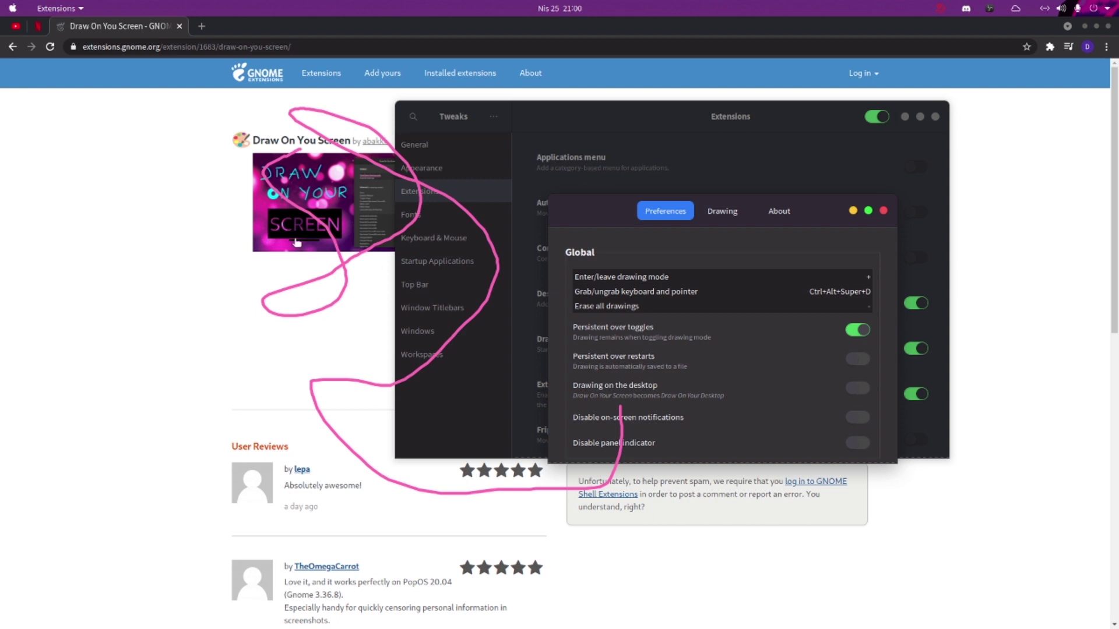
mouse_move(145, 97)
left_mouse_down()
mouse_move(213, 135)
mouse_move(120, 235)
mouse_move(140, 112)
mouse_move(158, 113)
left_mouse_up()
mouse_move(173, 436)
left_mouse_down()
mouse_move(180, 395)
mouse_move(192, 457)
mouse_move(175, 412)
left_mouse_up()
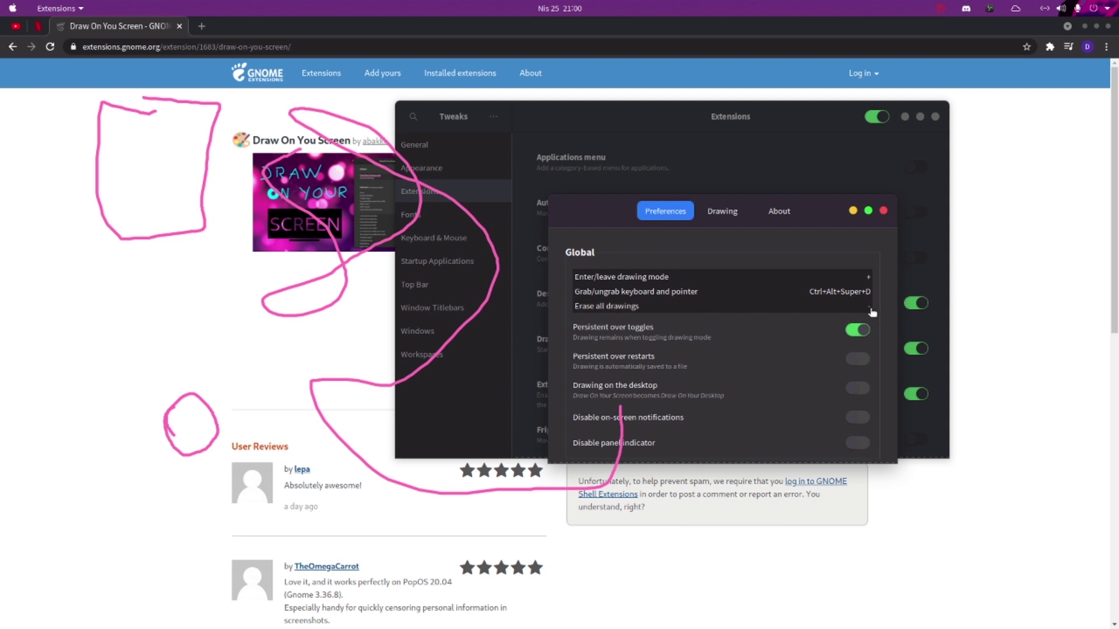
key("alt+super+Escape")
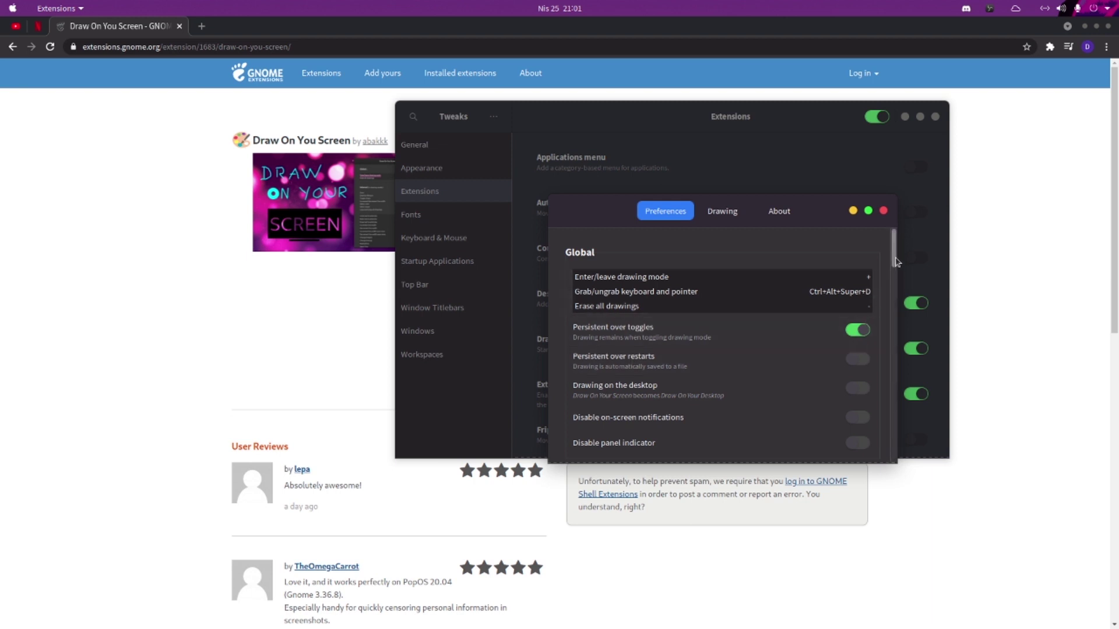
Review the Internal shortcuts in the extension's preferences, including Toggle fill/outline.
scroll(895, 274, "down", 3)
scroll(616, 318, "down", 1)
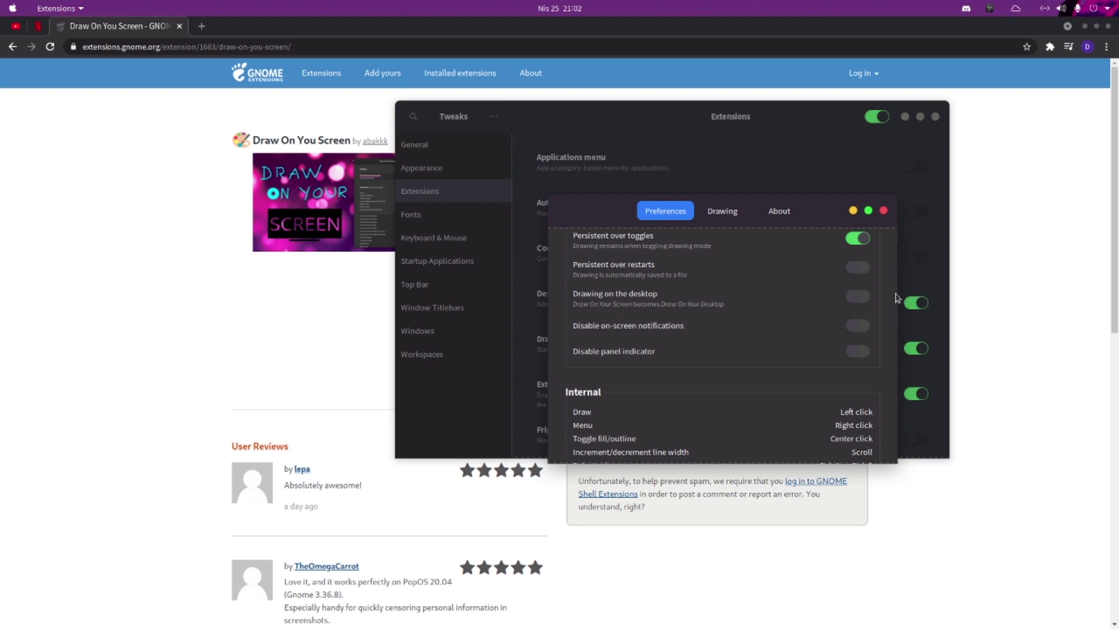
scroll(850, 273, "down", 3)
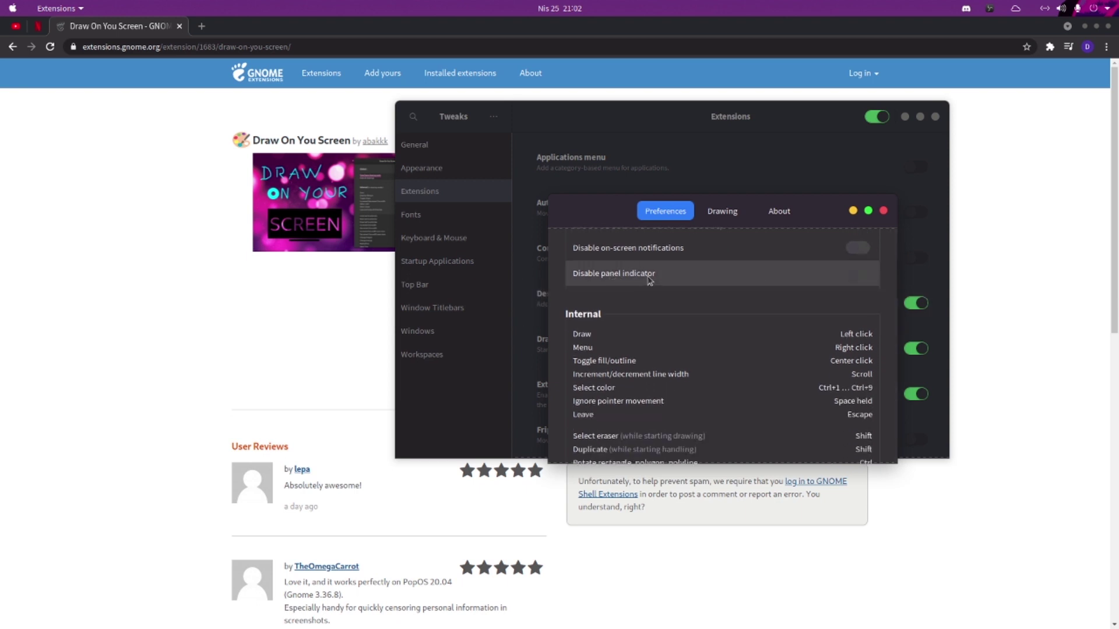
scroll(896, 297, "down", 3)
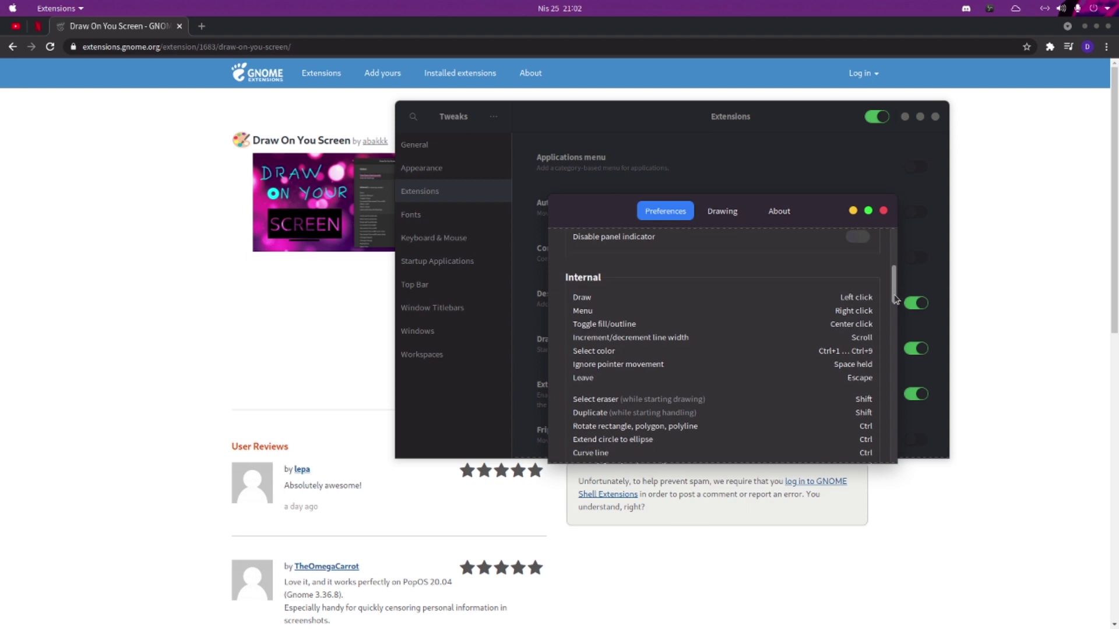
left_click_drag(895, 299, 898, 306)
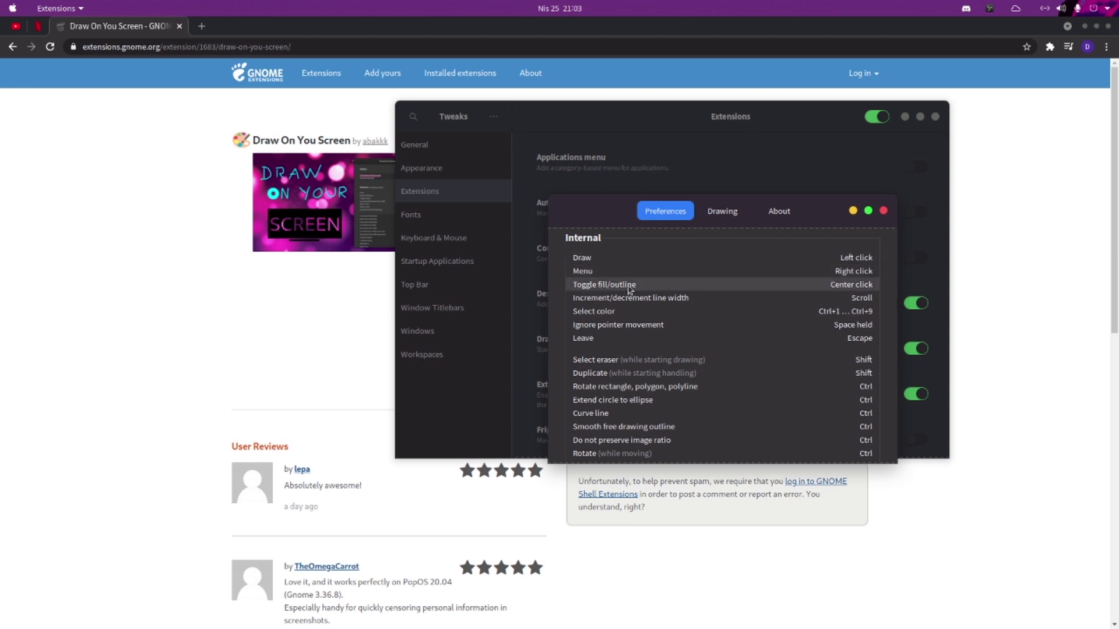
In drawing mode, draw a freehand outlined square below the extension's preview image, and a filled freehand shape beside it using Toggle fill/outline.
key("super+alt+d")
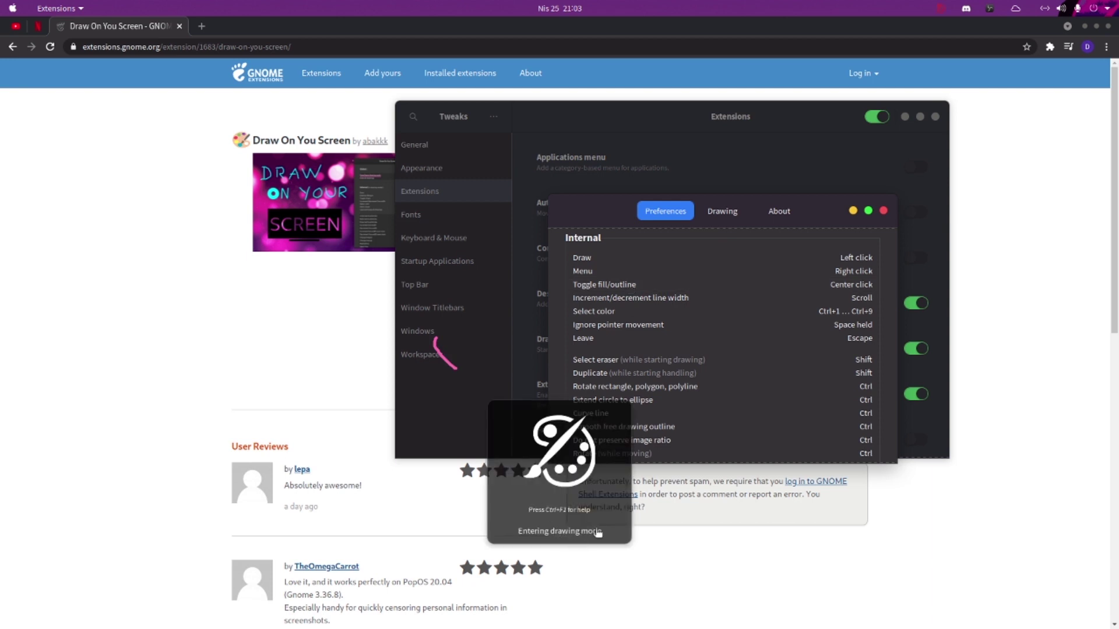
key("Escape")
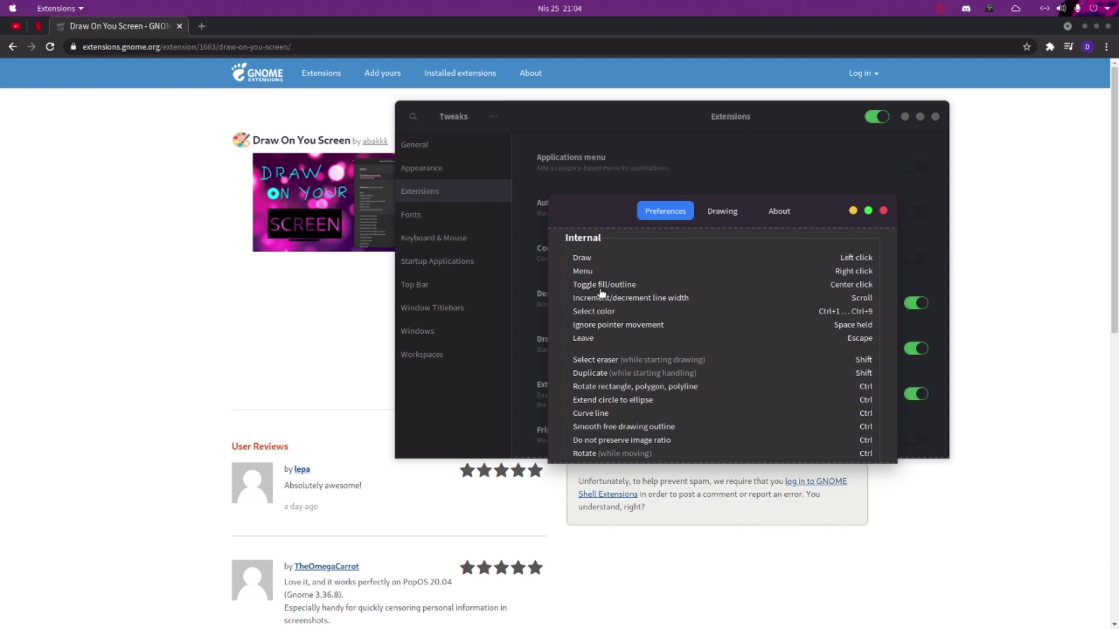
mouse_move(314, 292)
left_mouse_down()
mouse_move(389, 286)
mouse_move(349, 400)
mouse_move(303, 296)
mouse_move(318, 288)
left_mouse_up()
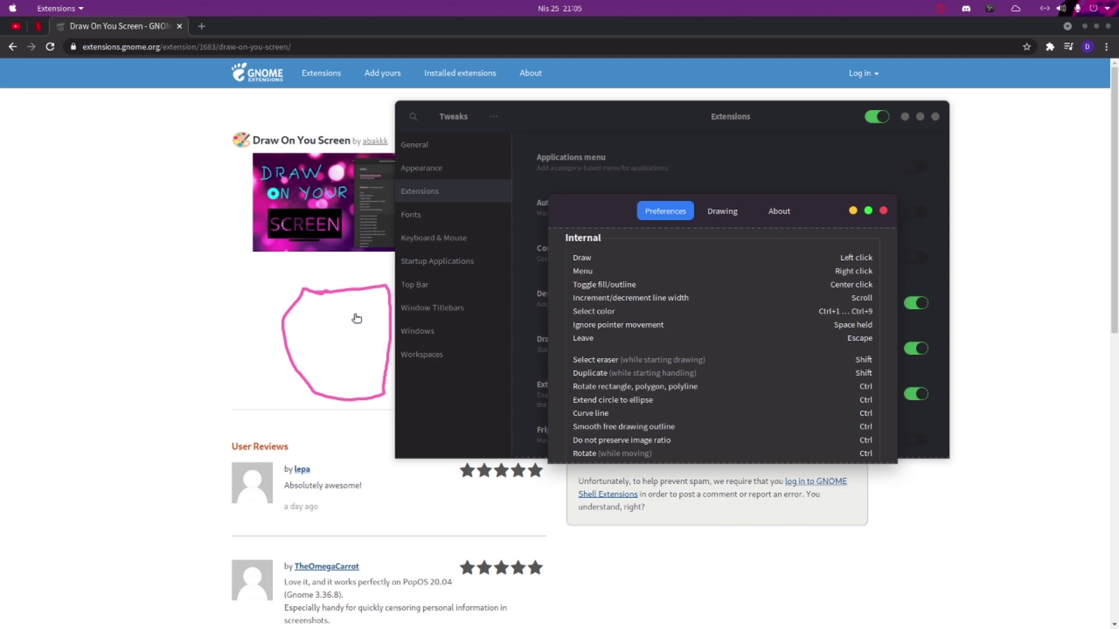
scroll(346, 324, "down", 3)
mouse_move(192, 273)
left_mouse_down()
mouse_move(220, 342)
mouse_move(174, 287)
mouse_move(192, 269)
left_mouse_up()
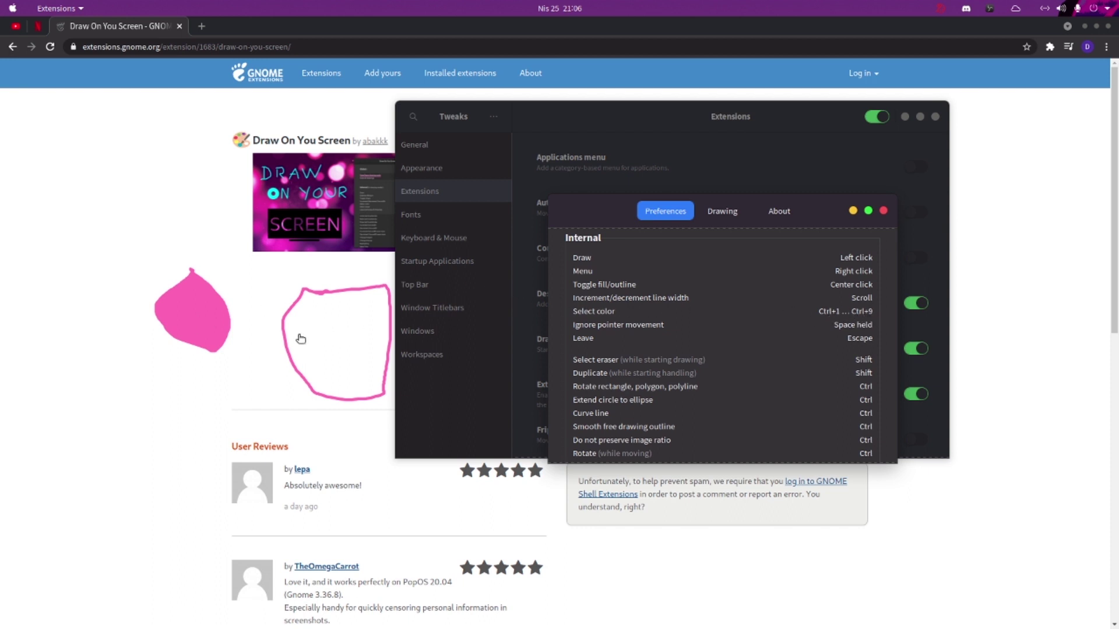
Cycle through the palette colors up to Chartreuse and draw a filled freehand shape below the filled pink shape.
key("ctrl+1")
key("ctrl+2")
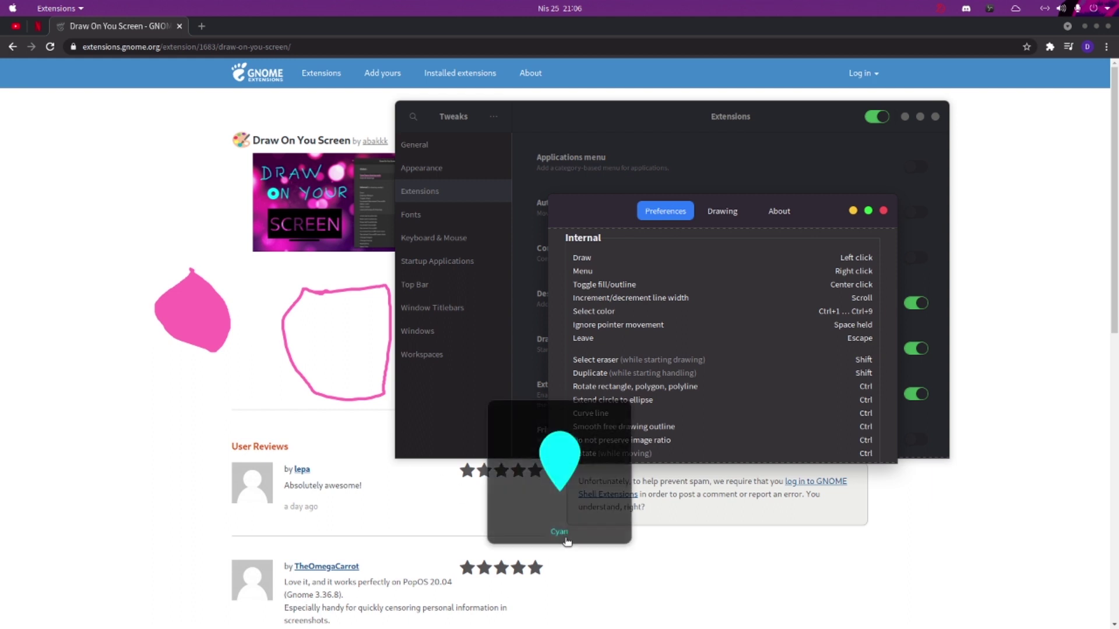
key("ctrl+3")
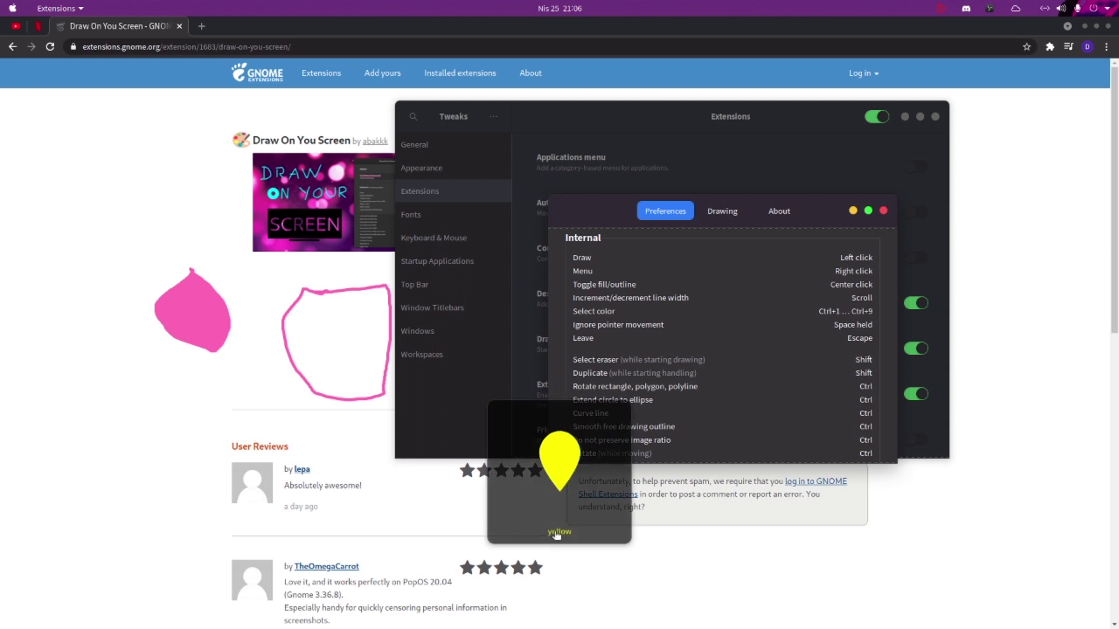
key("ctrl+4")
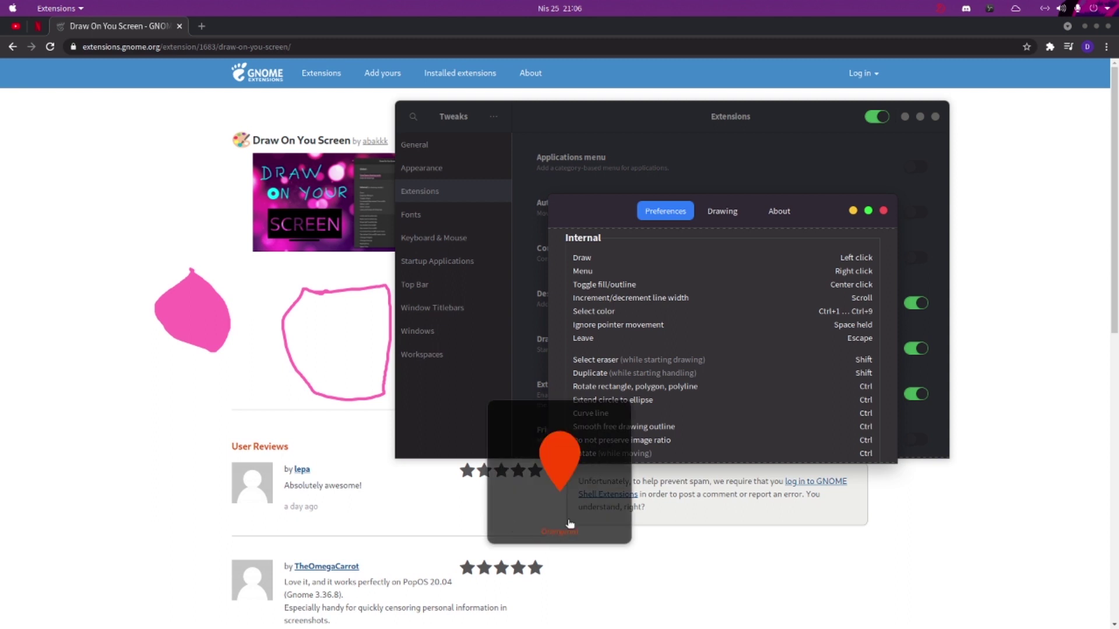
key("ctrl+5")
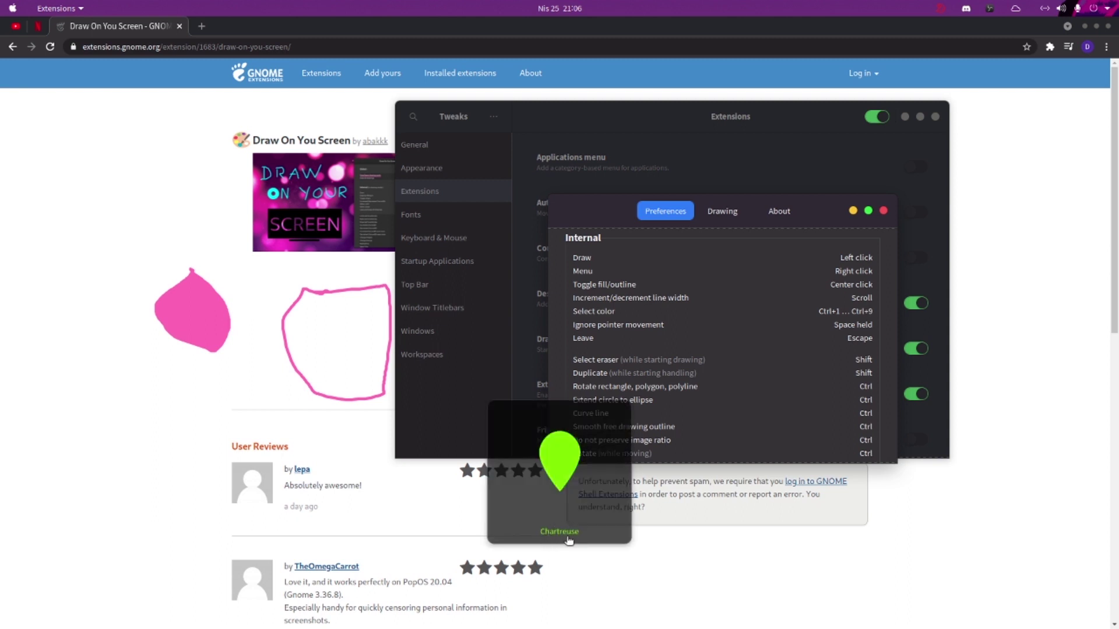
mouse_move(195, 403)
left_mouse_down()
mouse_move(254, 440)
mouse_move(293, 369)
mouse_move(224, 466)
mouse_move(248, 417)
left_mouse_up()
middle_click(248, 417)
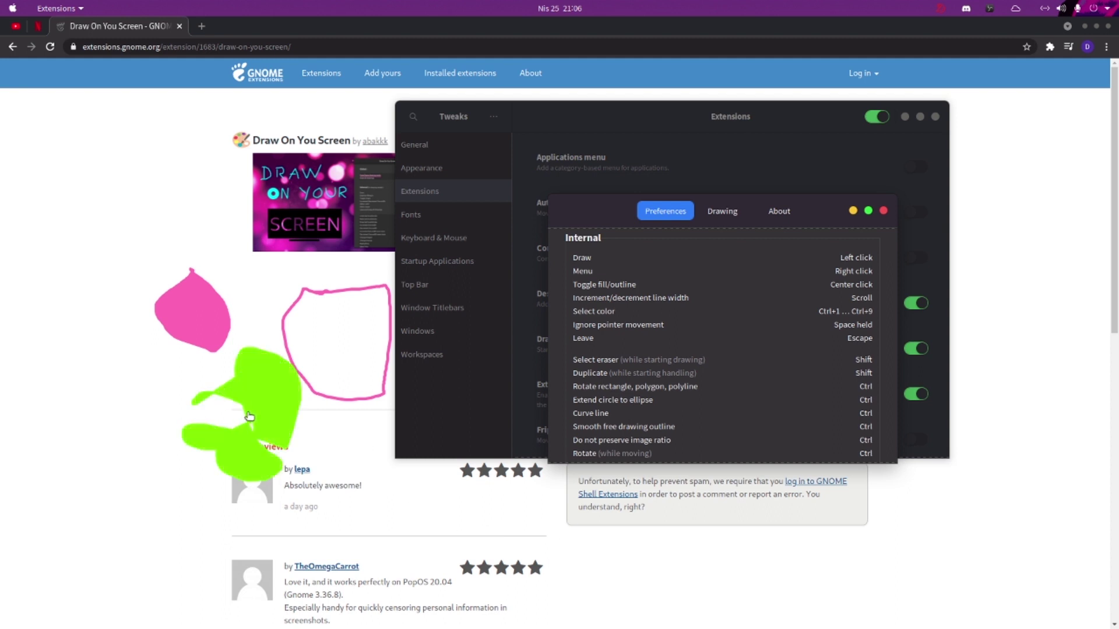
Switch to outline with a 3 px line width and draw freehand loops between the two pink shapes.
middle_click(261, 424)
scroll(263, 425, "down", 1)
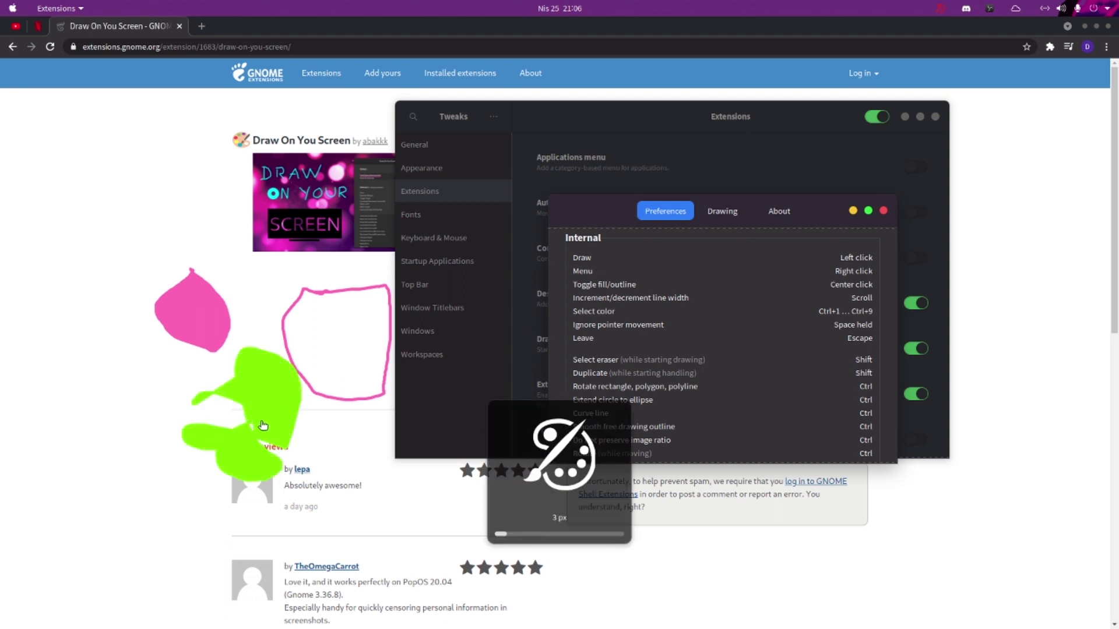
mouse_move(288, 324)
left_mouse_down()
mouse_move(242, 274)
mouse_move(277, 281)
mouse_move(266, 344)
mouse_move(267, 290)
mouse_move(303, 282)
left_mouse_up()
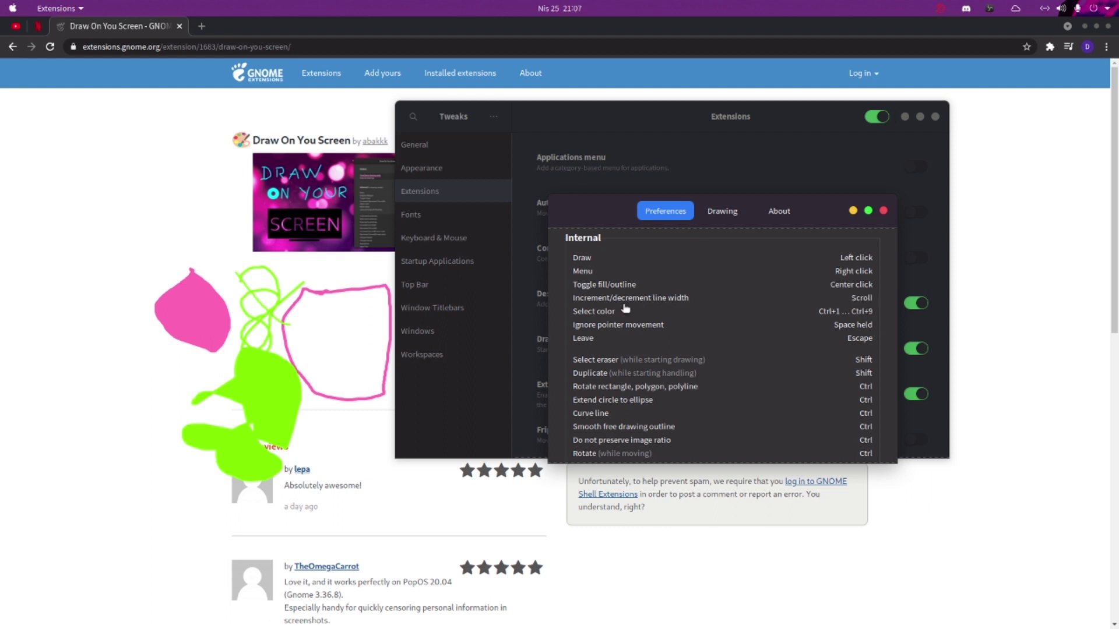
Try different line widths, including 5 px, 6 px and a thinner one, with freehand loops in the pink square and above the filled pink shape.
scroll(244, 312, "down", 1)
scroll(265, 333, "up", 1)
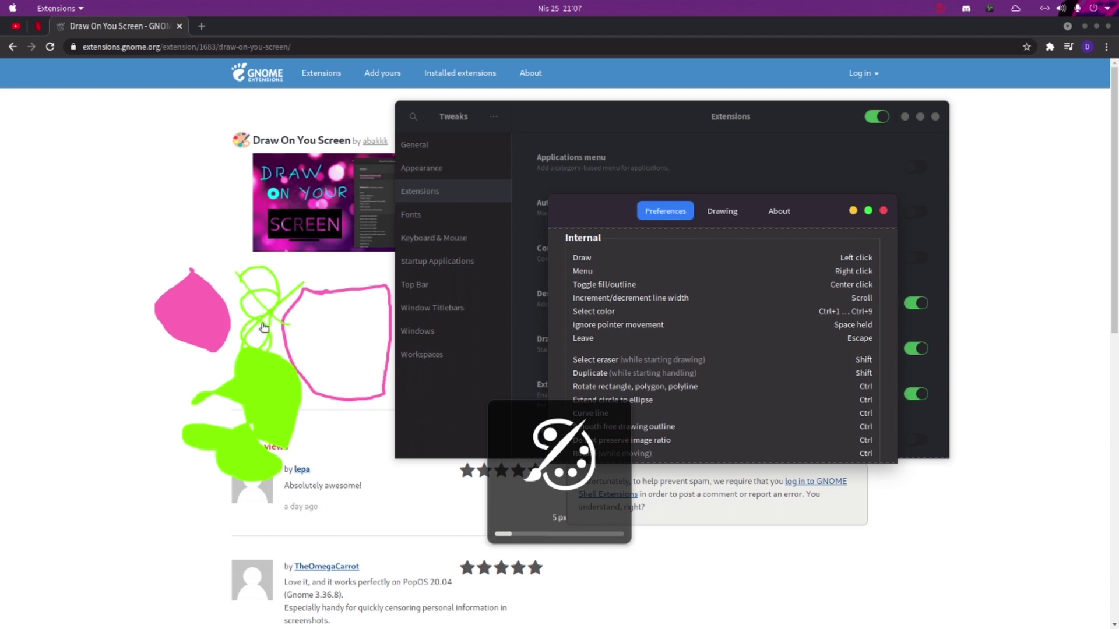
mouse_move(272, 341)
left_mouse_down()
mouse_move(319, 388)
mouse_move(347, 320)
mouse_move(281, 374)
mouse_move(265, 355)
left_mouse_up()
scroll(265, 355, "up", 1)
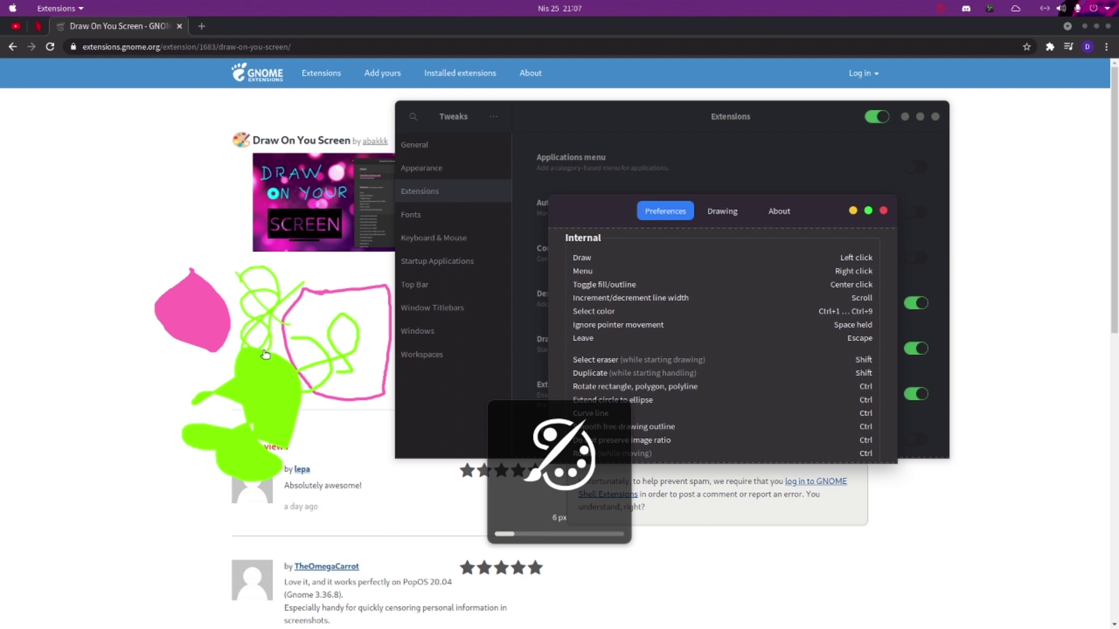
scroll(261, 352, "down", 2)
scroll(255, 345, "down", 1)
mouse_move(117, 204)
left_mouse_down()
mouse_move(163, 257)
mouse_move(165, 175)
mouse_move(166, 251)
mouse_move(219, 263)
mouse_move(226, 218)
left_mouse_up()
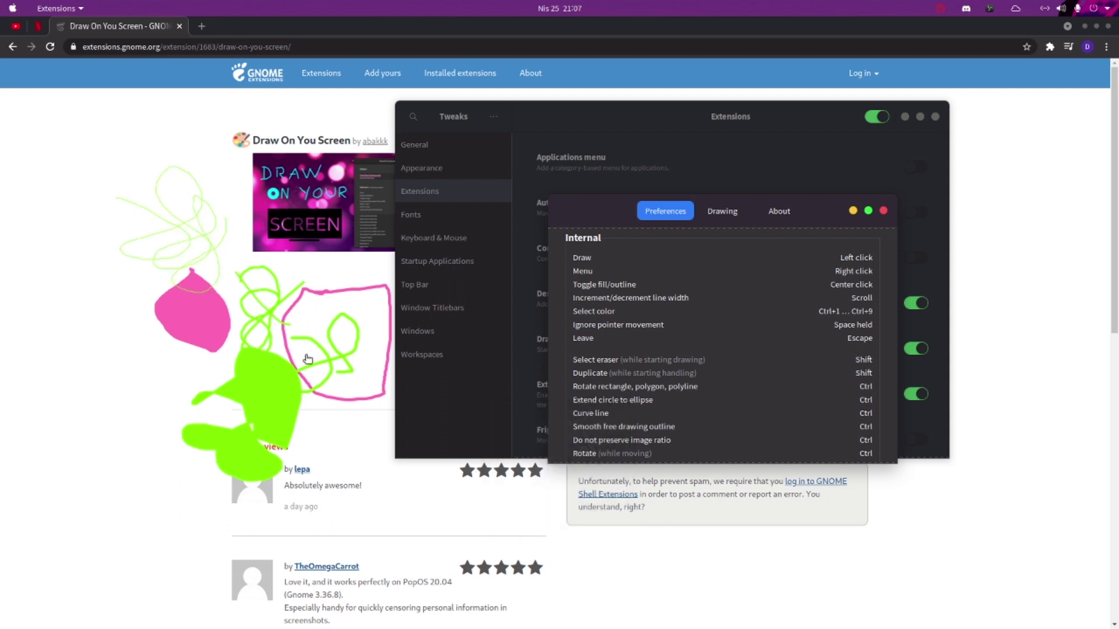
scroll(304, 357, "up", 1)
mouse_move(294, 352)
left_mouse_down()
mouse_move(349, 317)
mouse_move(308, 276)
mouse_move(290, 397)
mouse_move(338, 371)
left_mouse_up()
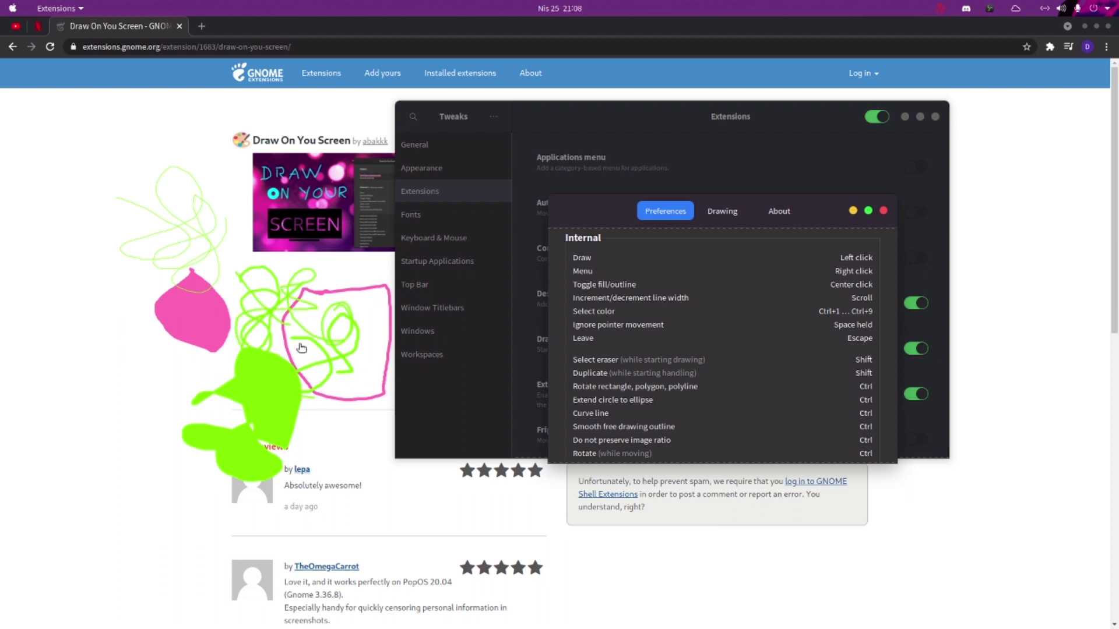
Undo the latest Chartreuse strokes made while varying the line width.
key("ctrl+z")
key("ctrl+z")
key("ctrl+z")
key("ctrl+z")
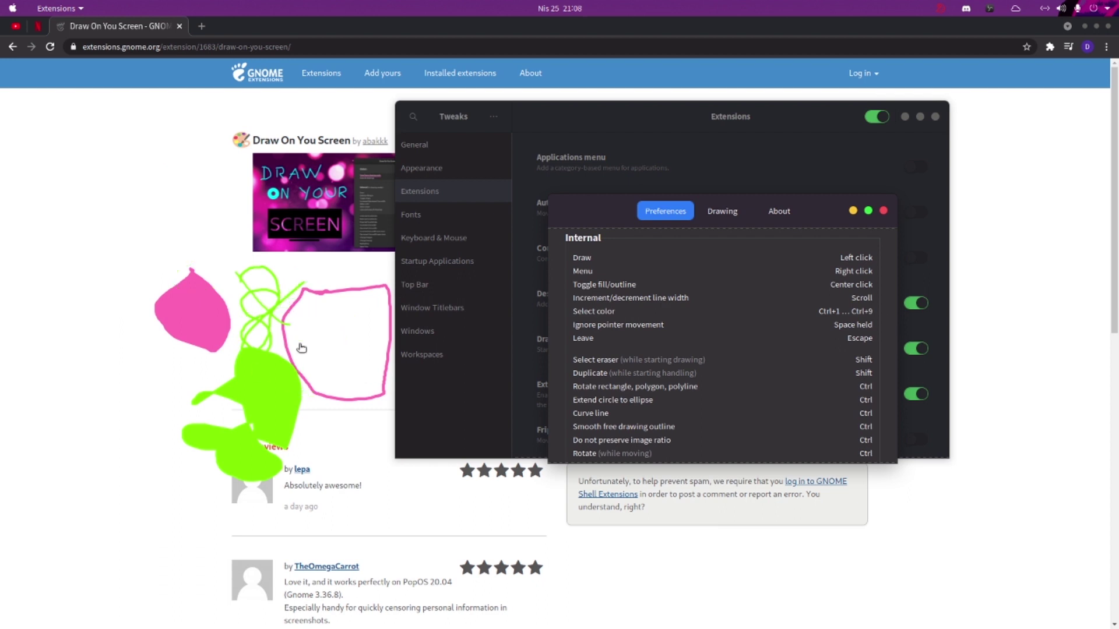
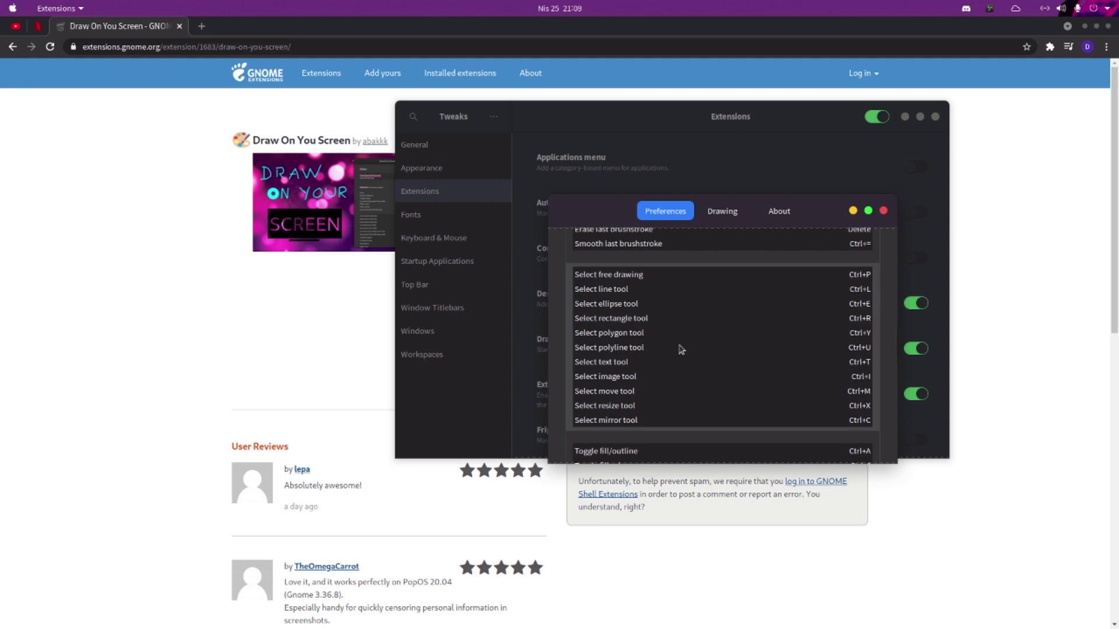
Try the Polygon tool in drawing mode with two shapes starting on the extension's preview image, and leave the mode.
key("super+alt+d")
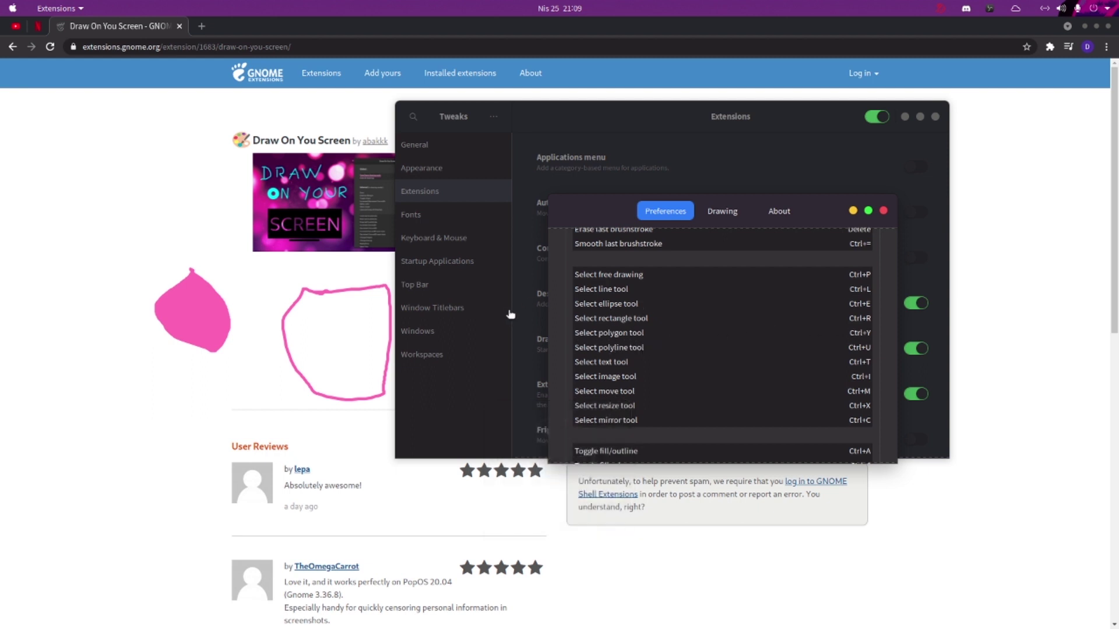
key("ctrl+y")
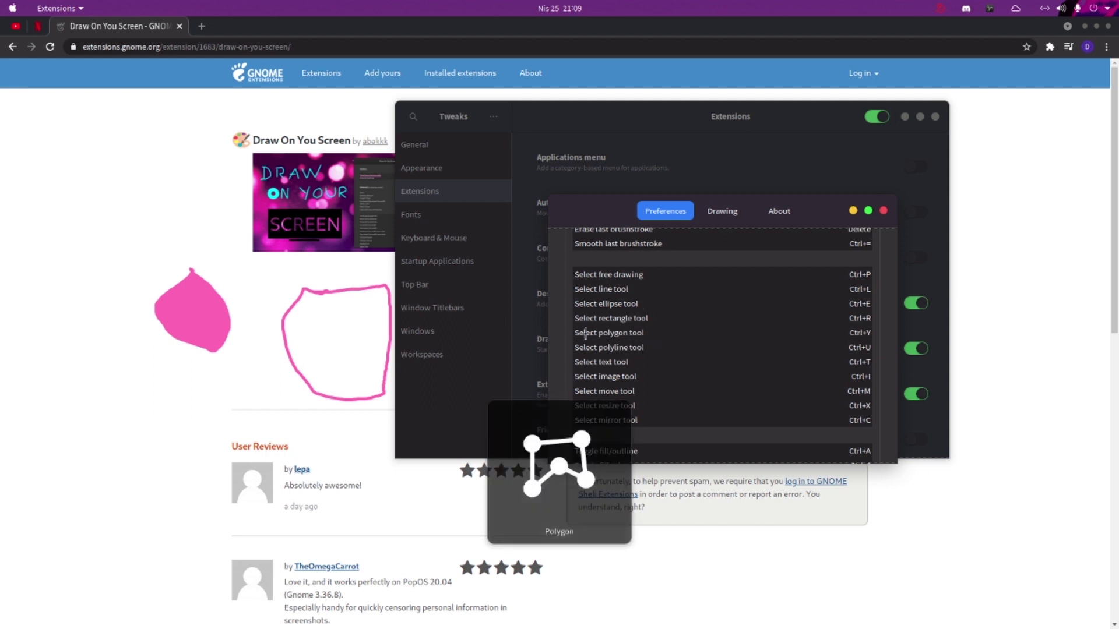
left_click_drag(362, 206, 469, 307)
left_click_drag(303, 183, 224, 370)
key("Escape")
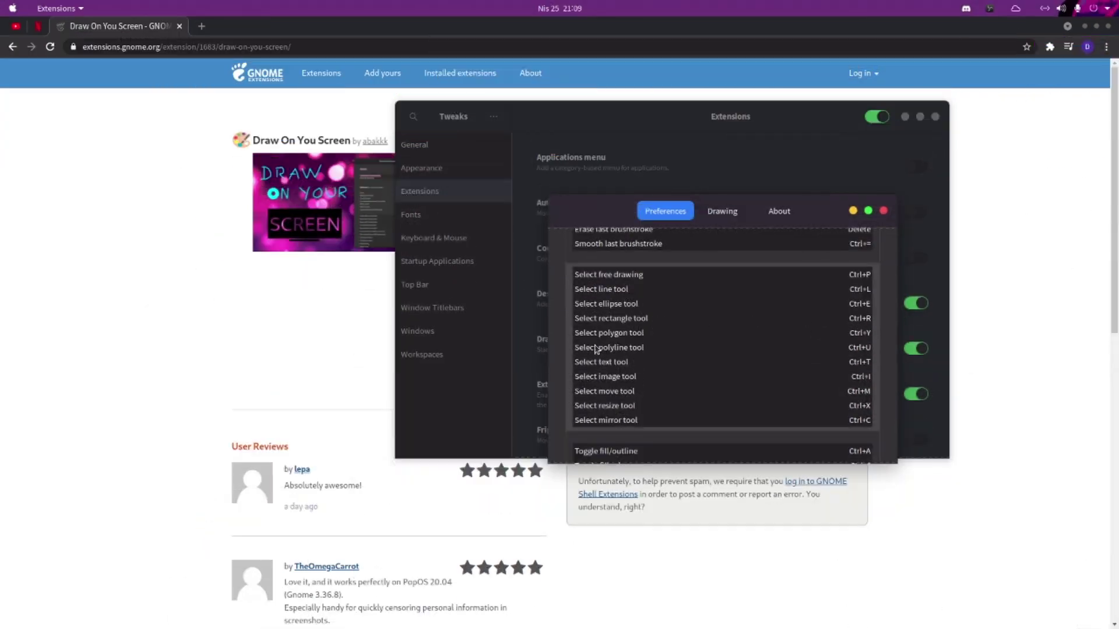
In drawing mode, draw three outlined rectangles over and around the preview image, and a filled rectangle overlapping the filled pink shape.
key("super+alt+d")
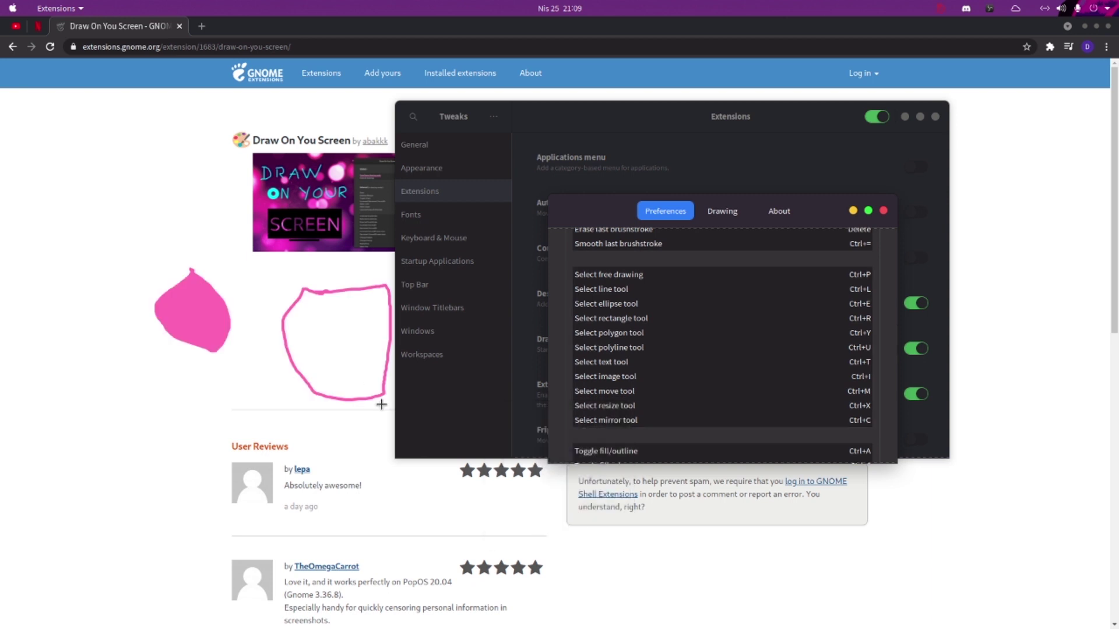
key("ctrl+r")
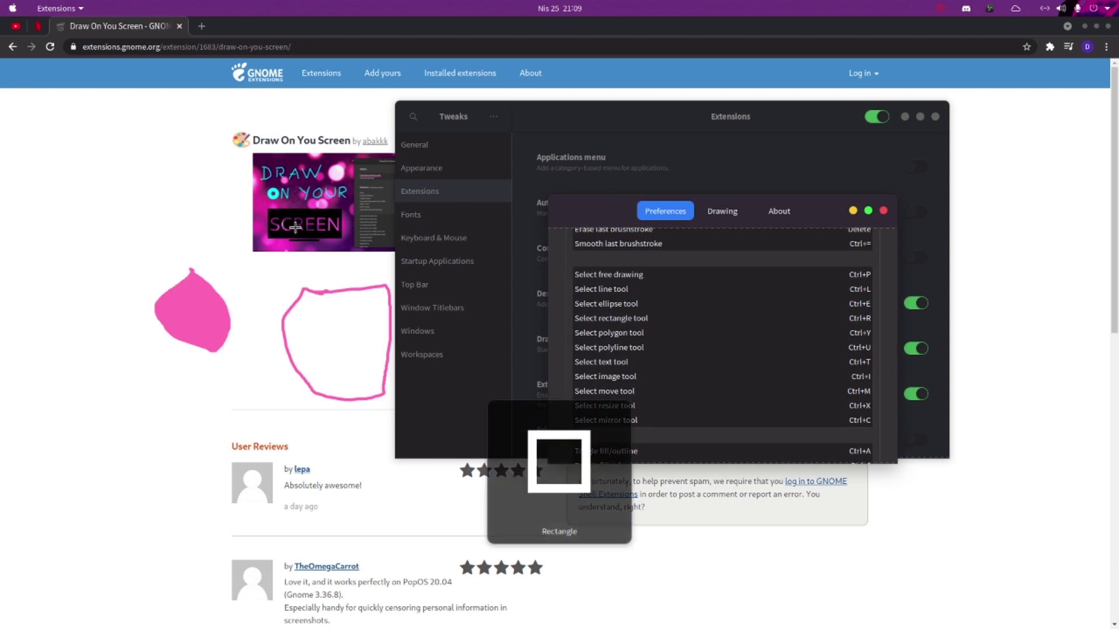
left_click_drag(219, 203, 366, 453)
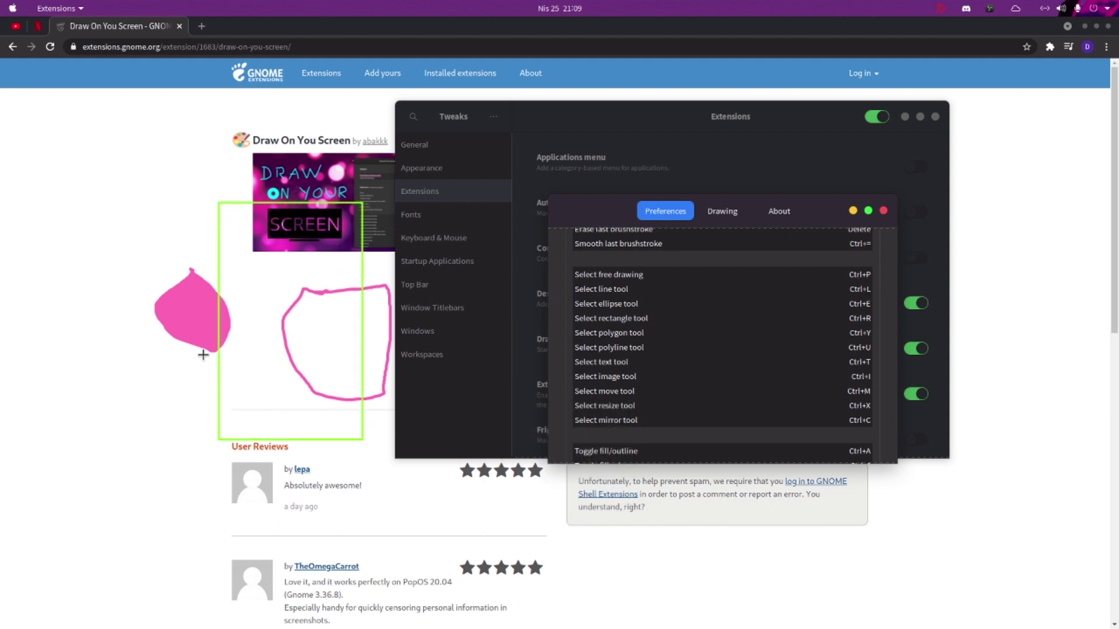
left_click_drag(211, 294, 494, 465)
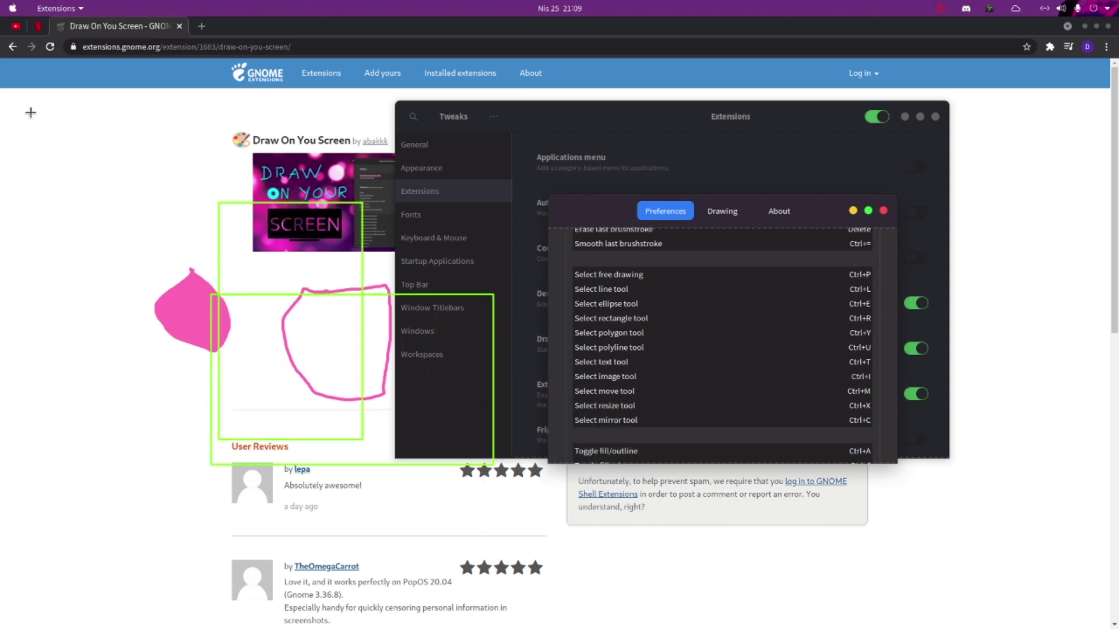
left_click_drag(31, 113, 139, 233)
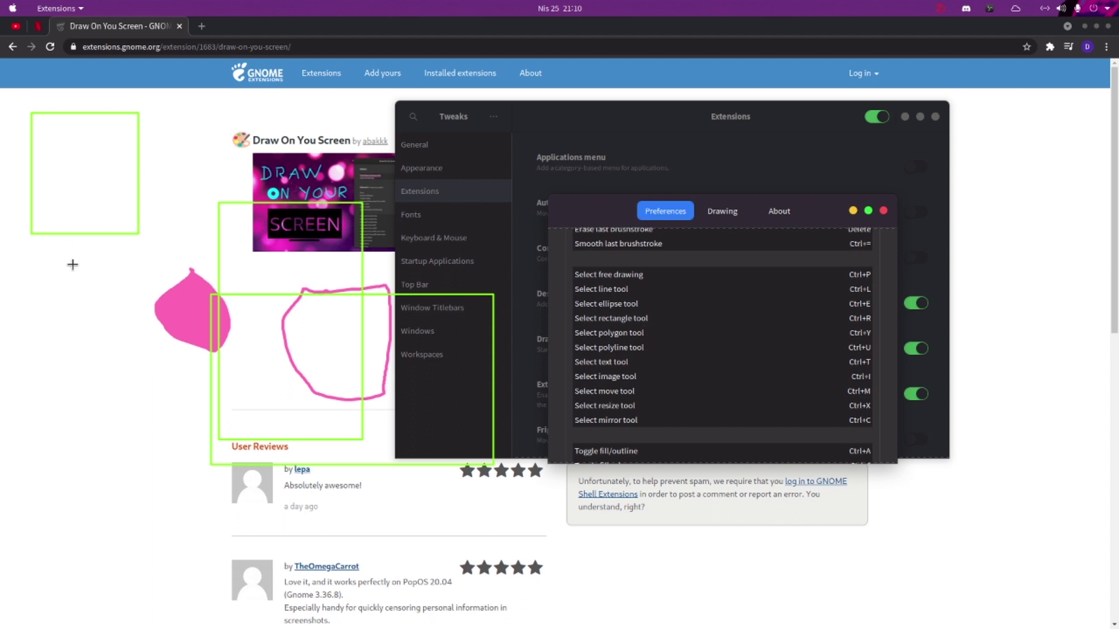
key("ctrl+a")
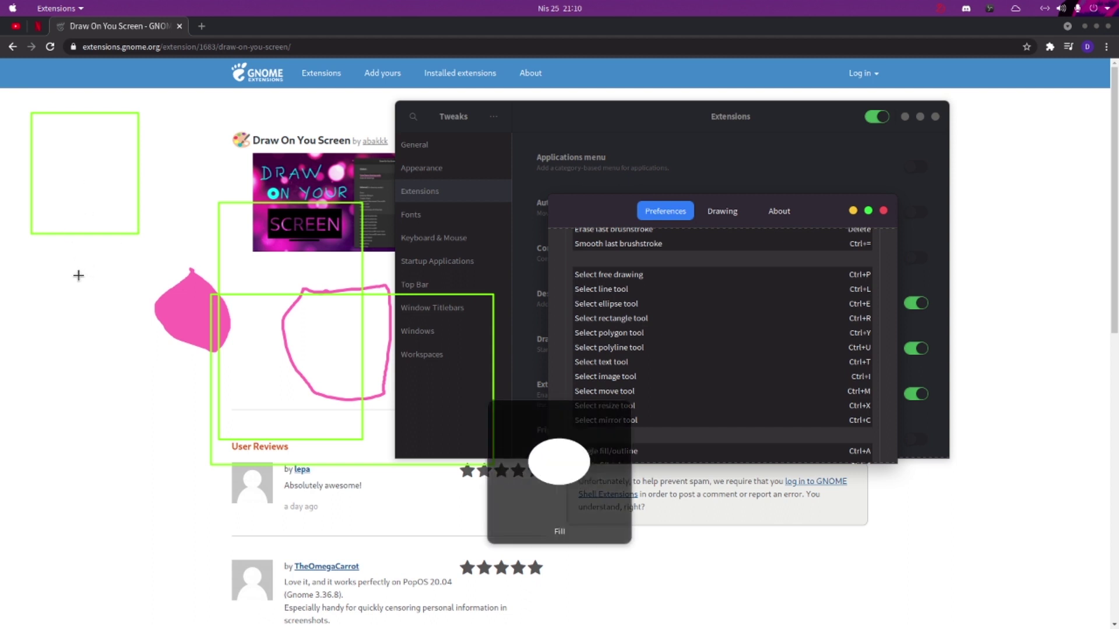
left_click_drag(54, 268, 191, 487)
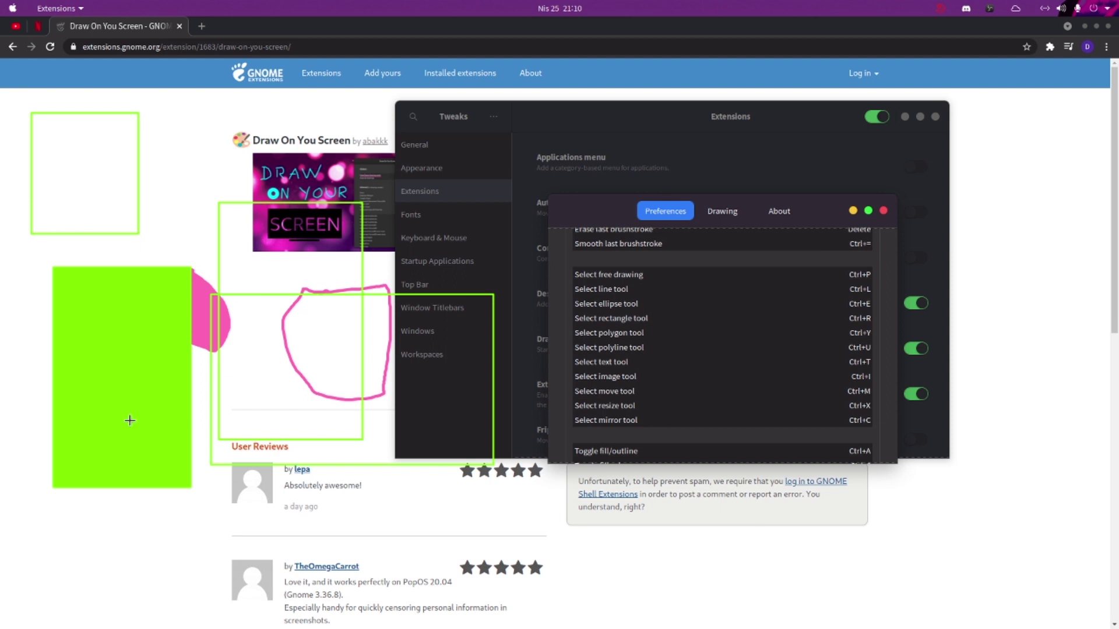
Switch the color palette to GNOME HIG lighter and select its sixth color.
key("ctrl+9")
key("ctrl+slash")
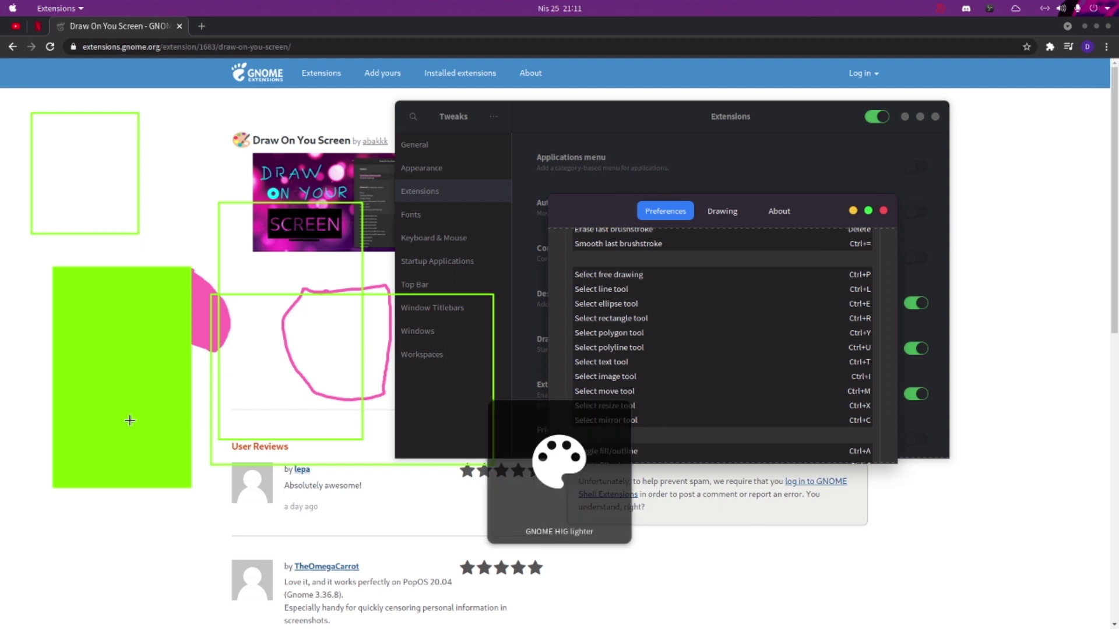
key("ctrl+6")
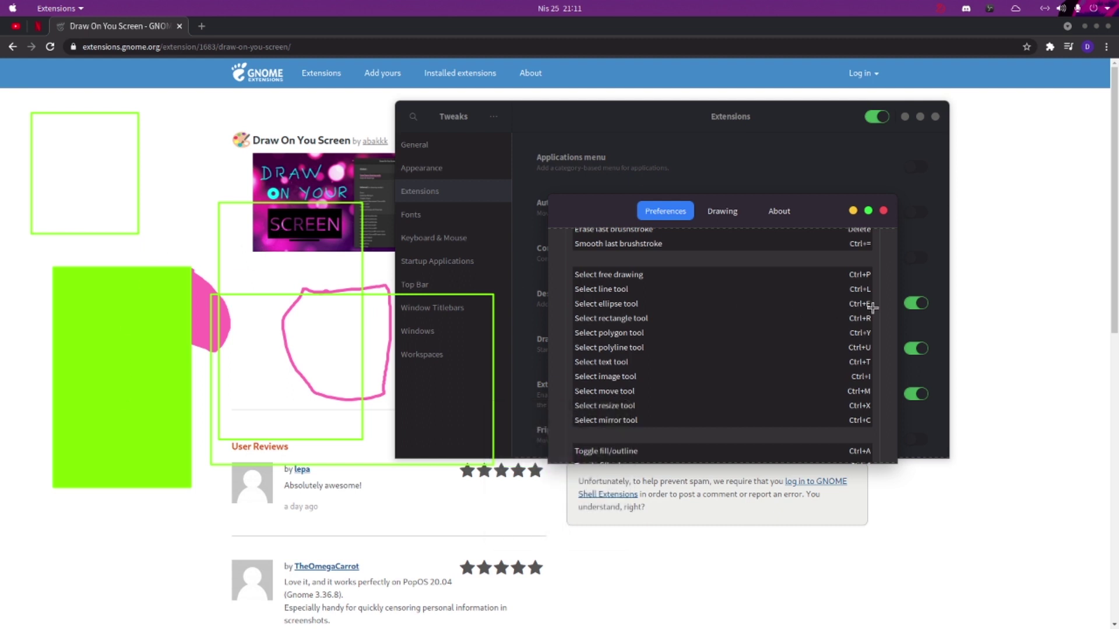
Select the Ellipse tool, try two large filled circles across the page and windows, and undo both.
key("ctrl+e")
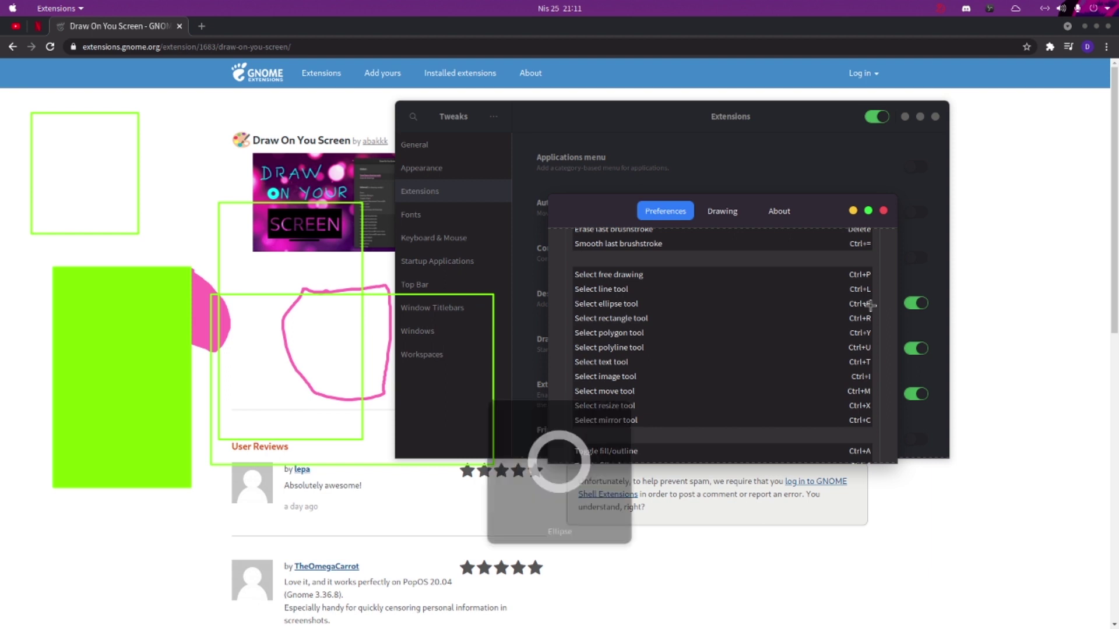
left_click_drag(150, 150, 447, 363)
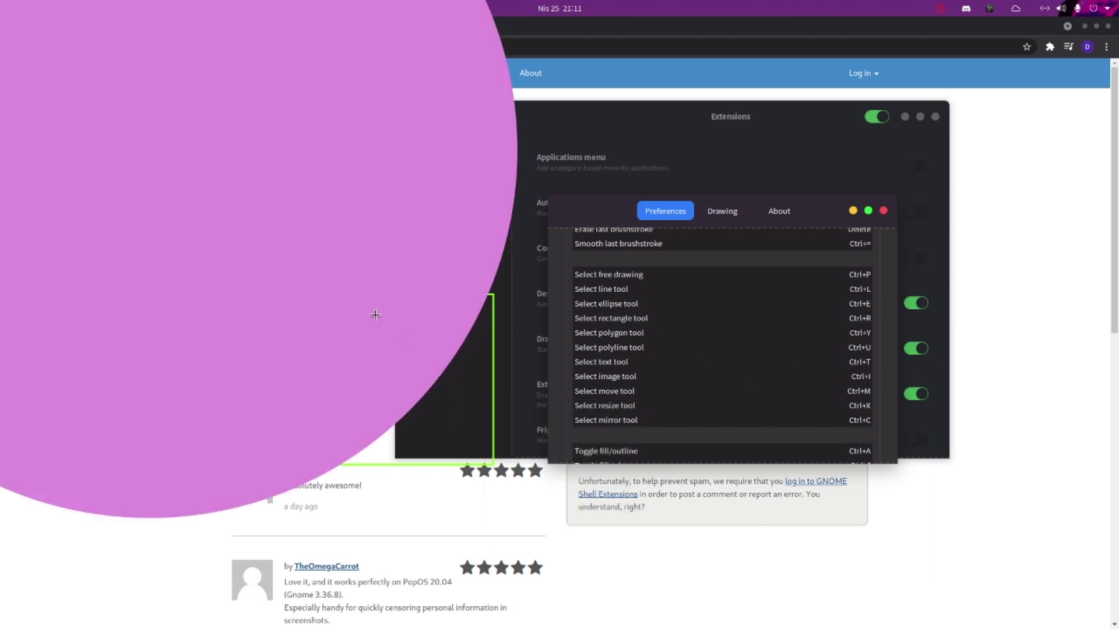
left_click_drag(395, 338, 657, 464)
key("ctrl+z")
key("ctrl+z")
Draw a smaller filled purple circle over the extension's title, and leave drawing mode.
key("ctrl+a")
left_click_drag(272, 110, 322, 207)
key("ctrl+a")
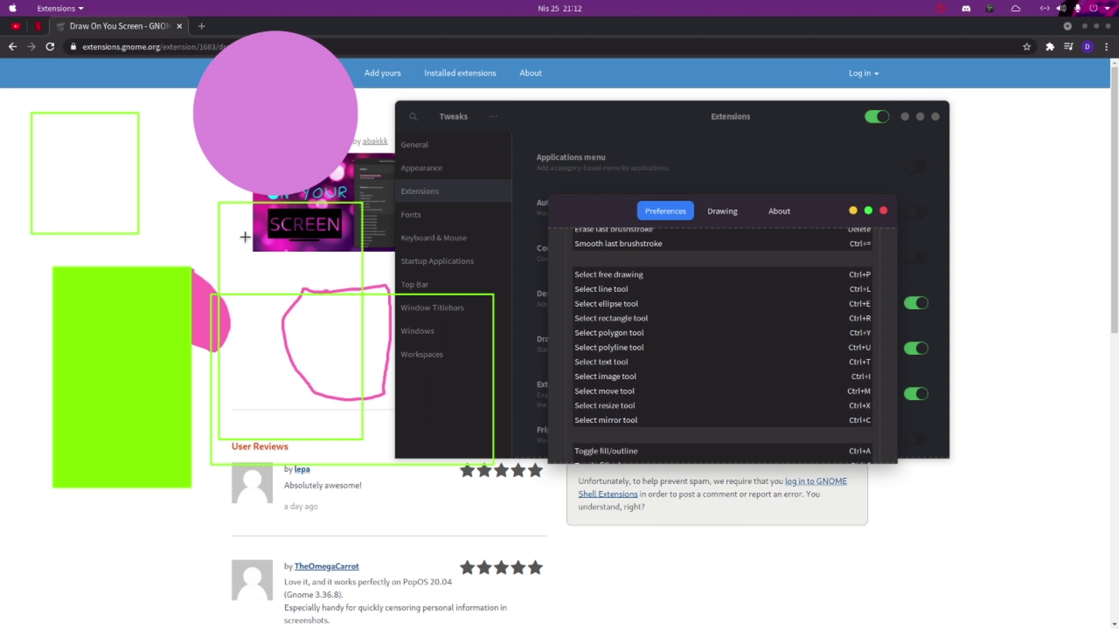
key("super+alt+d")
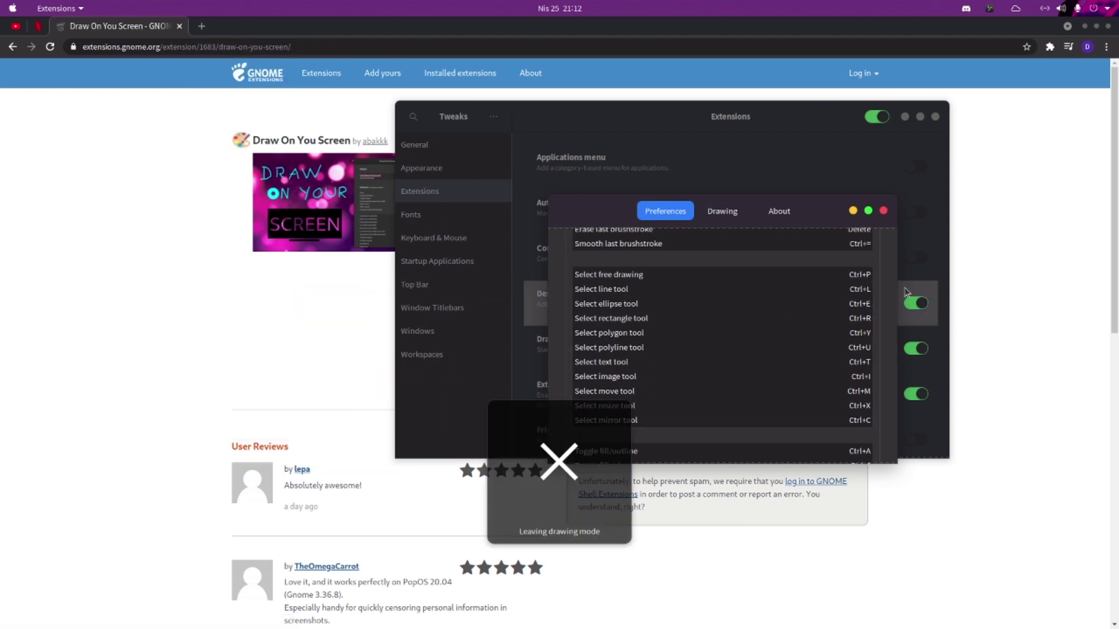
Find the Save drawing shortcut in the extension's preferences, reenter drawing mode and save the drawing.
left_click_drag(891, 331, 895, 433)
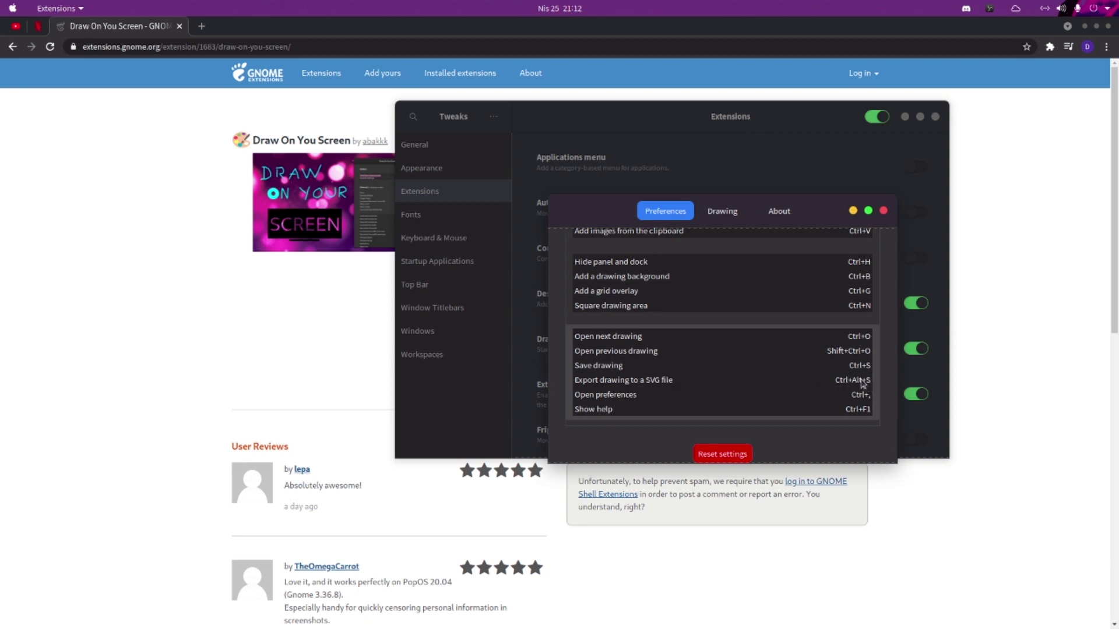
key("super+alt+d")
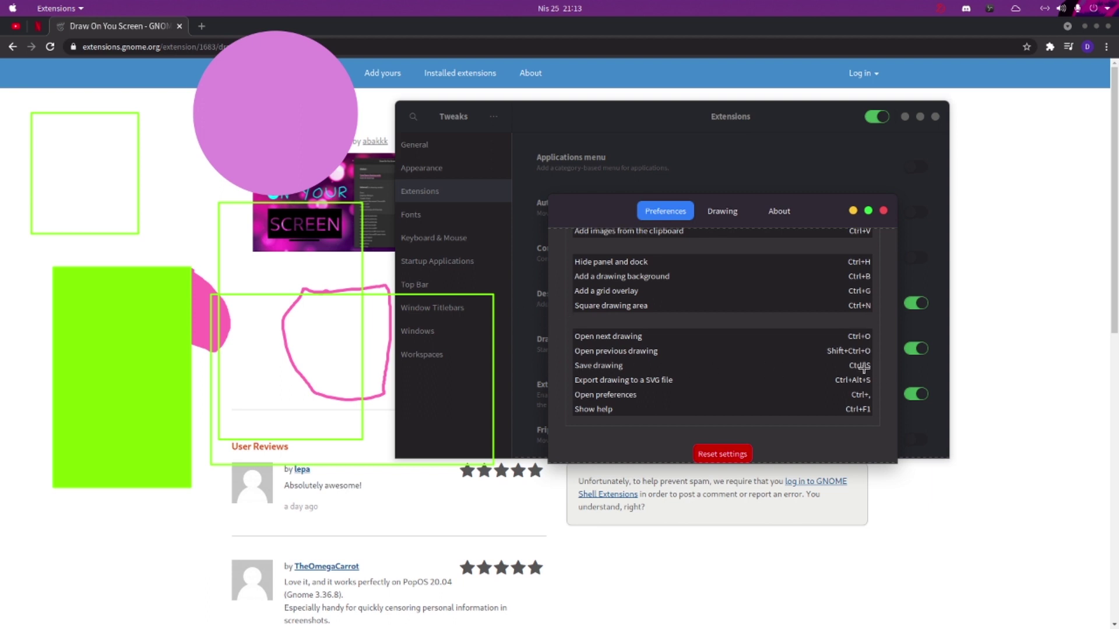
key("ctrl+s")
key("ctrl+s")
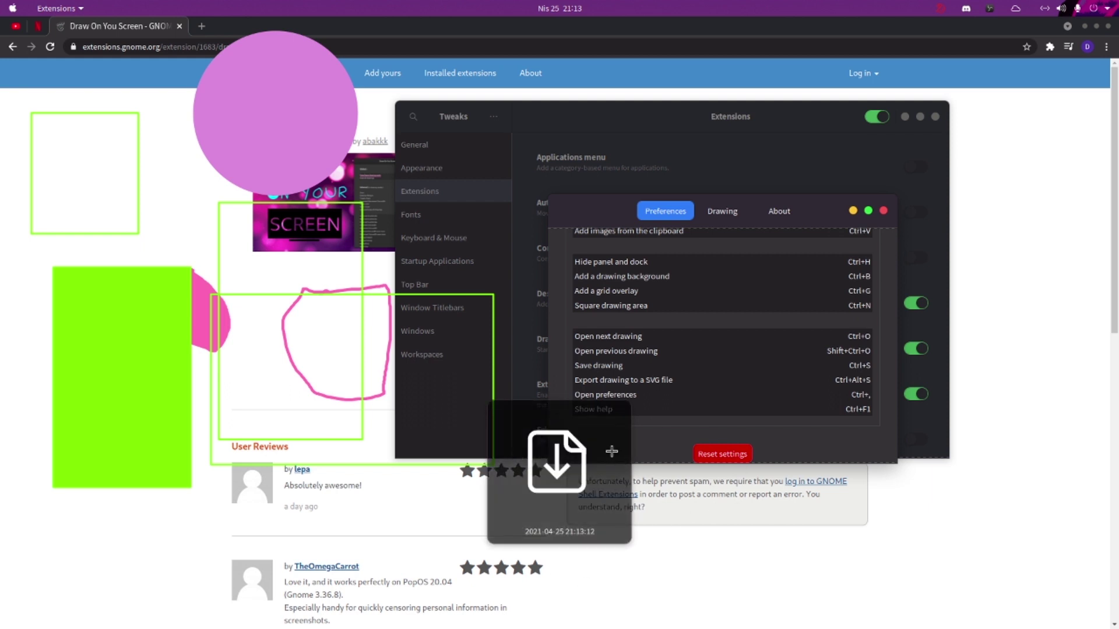